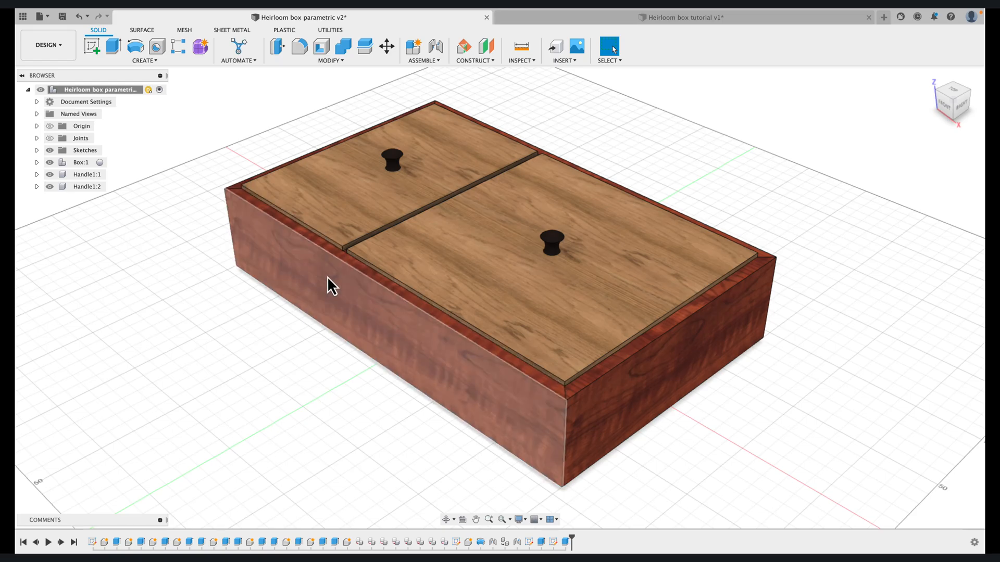
# - View the finished reference box from a low angle, and switch to the Heirloom box tutorial v1 document
pyautogui.click(445, 519)
pyautogui.moveTo(390, 491); pyautogui.dragTo(371, 462)
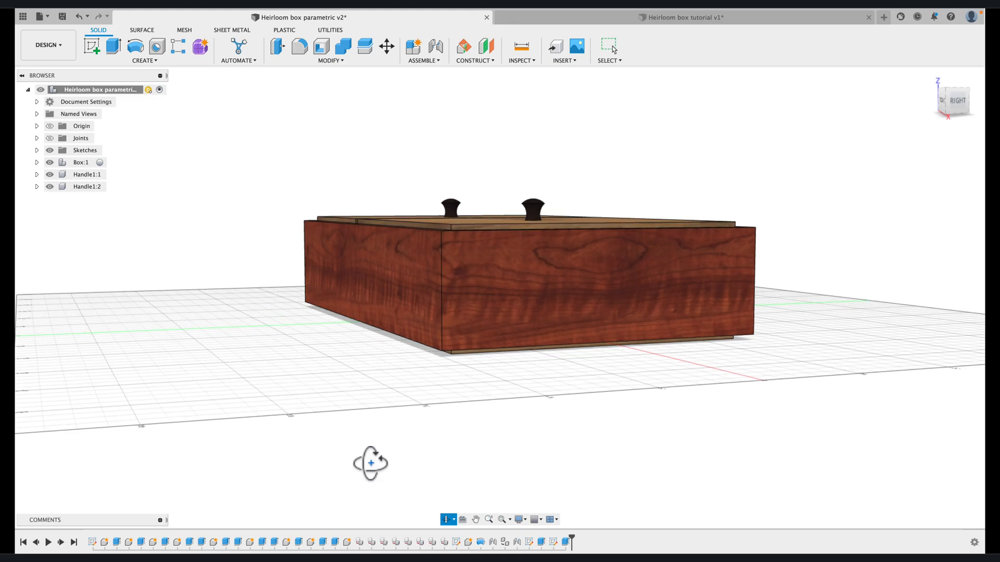
pyautogui.click(592, 20)
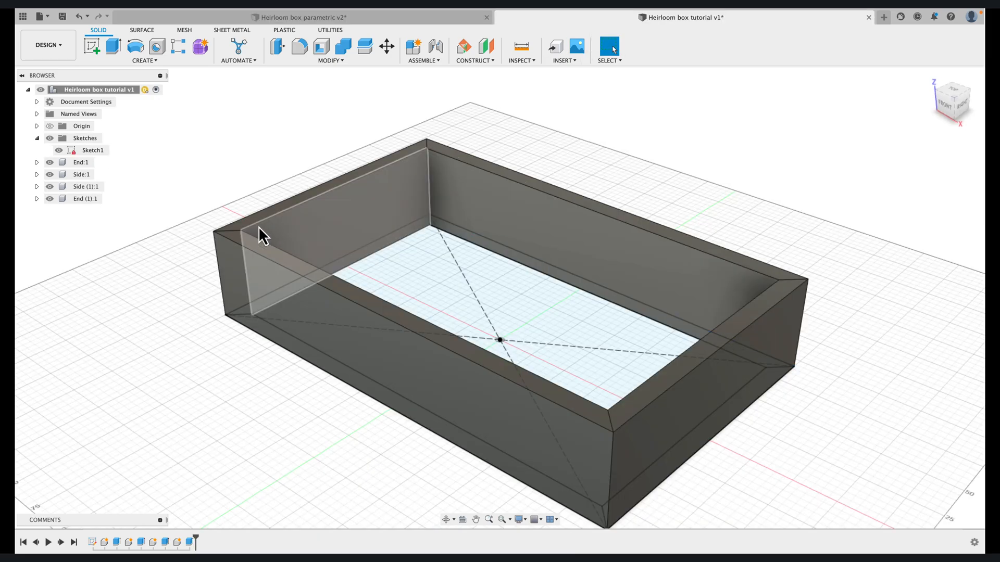
# - Review the user parameters defined for the box in the Change Parameters dialog
pyautogui.click(324, 62)
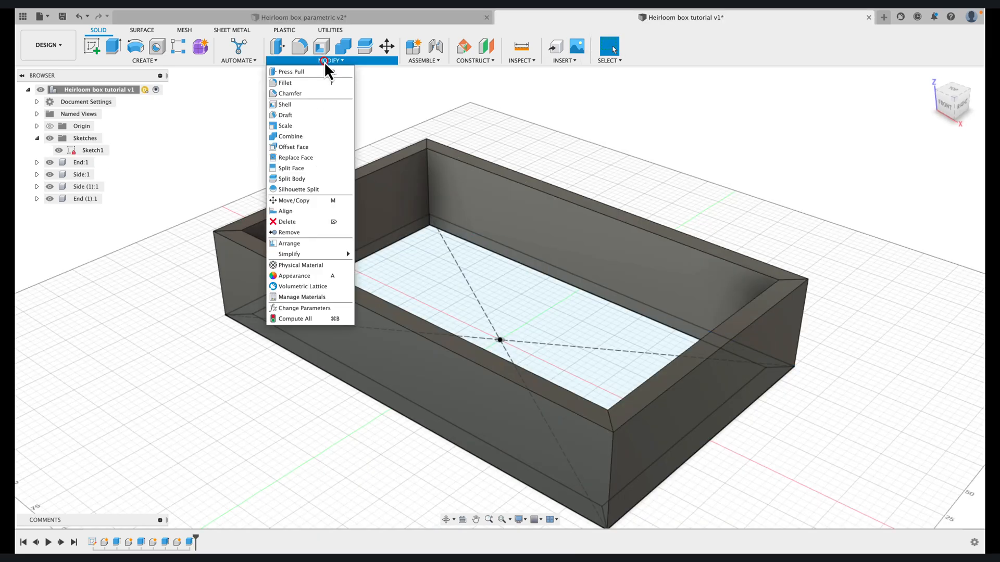
pyautogui.click(284, 309)
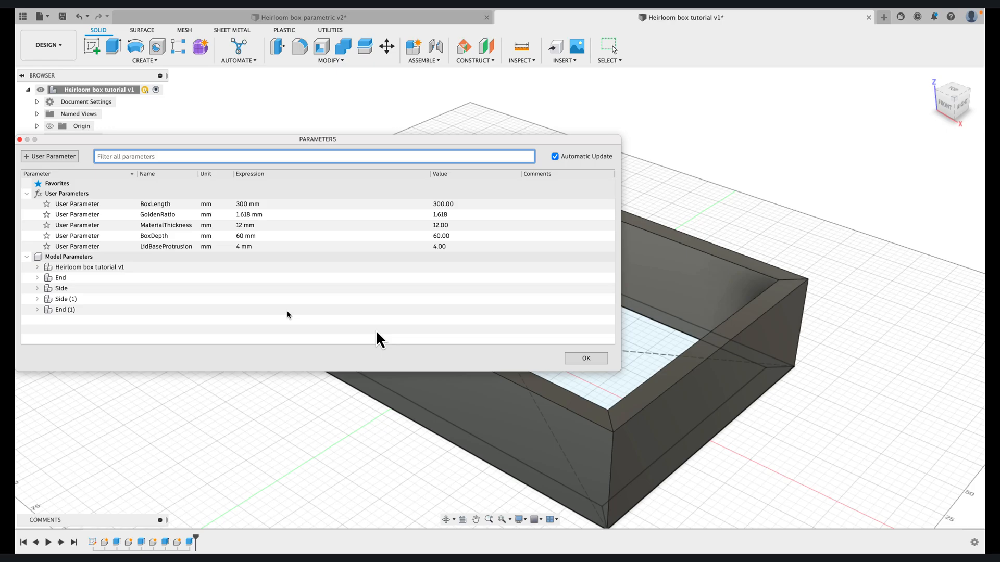
pyautogui.click(582, 359)
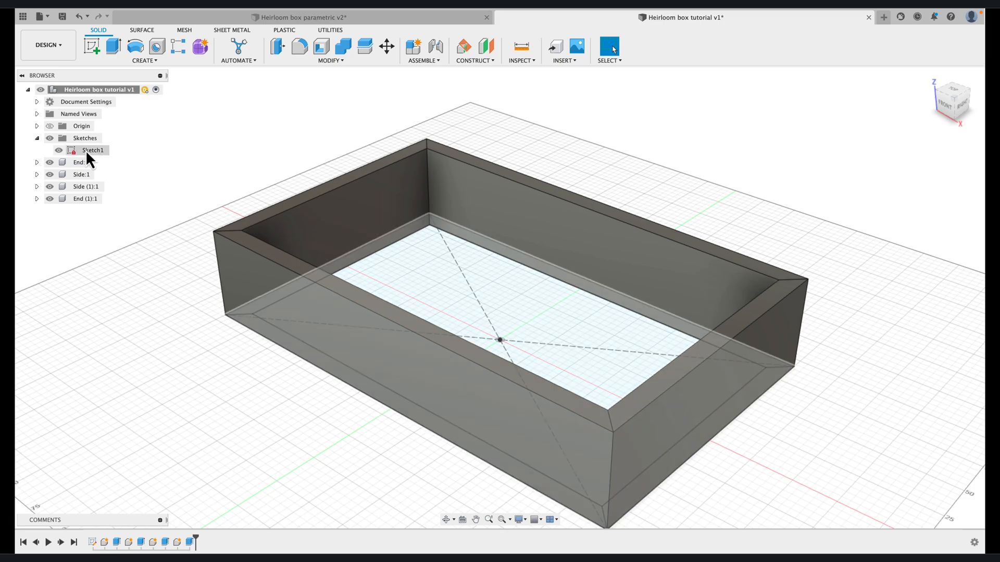
# - Open Sketch1, the base sketch of the box frame, for editing
pyautogui.click(86, 151)
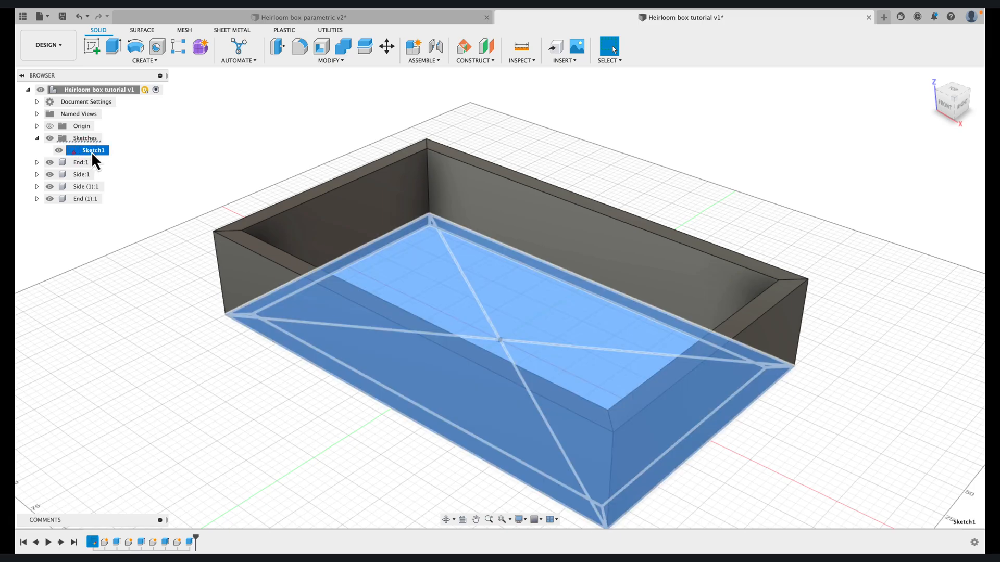
pyautogui.rightClick(92, 152)
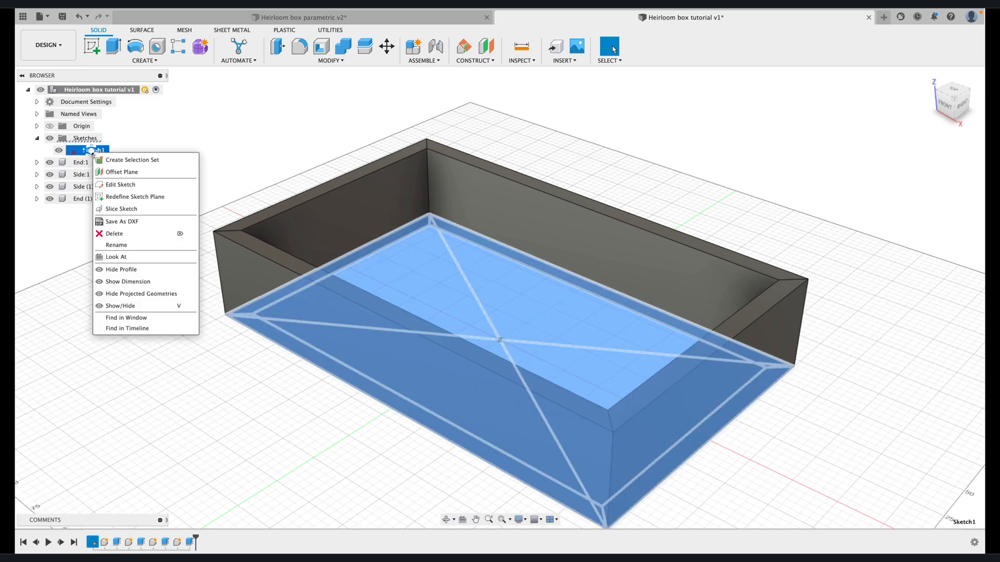
pyautogui.click(106, 186)
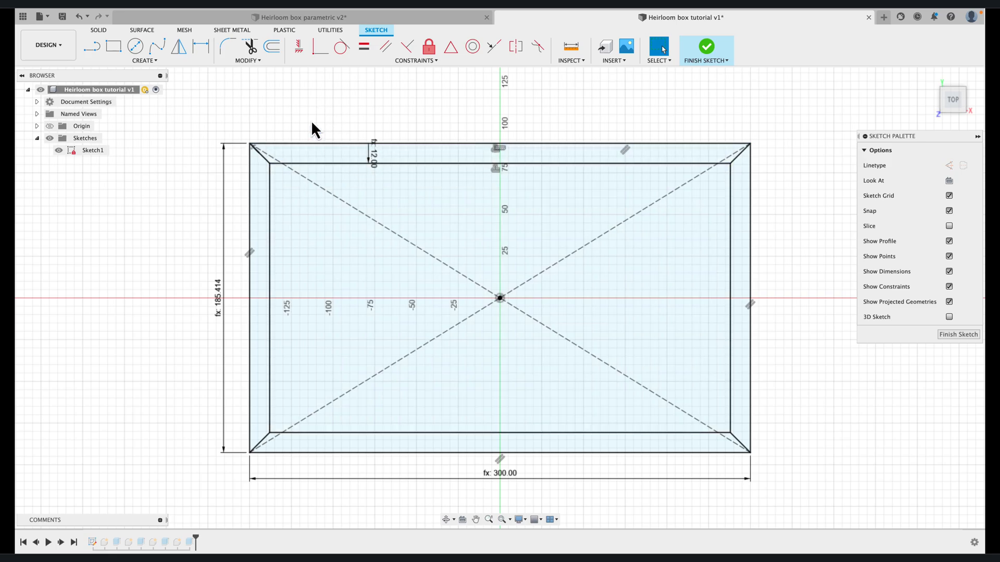
# - Offset the outer rectangle of the box inward by -MaterialThickness*2/3
pyautogui.click(272, 48)
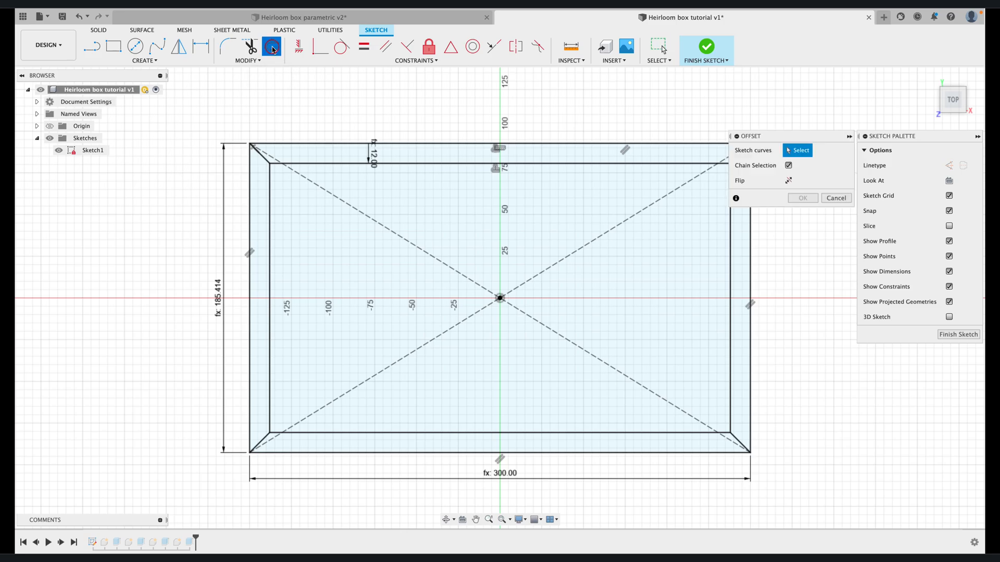
pyautogui.click(347, 164)
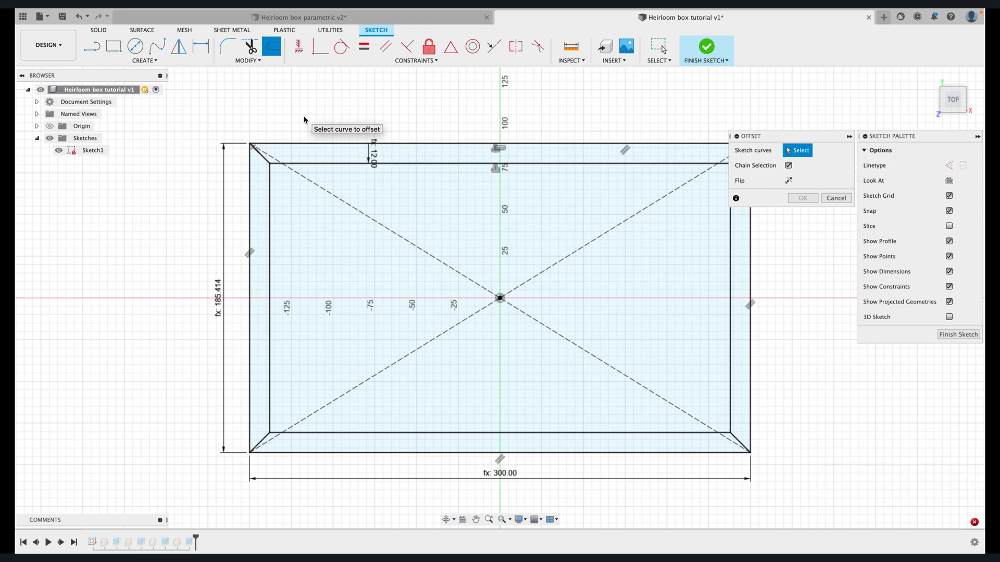
pyautogui.click(301, 144)
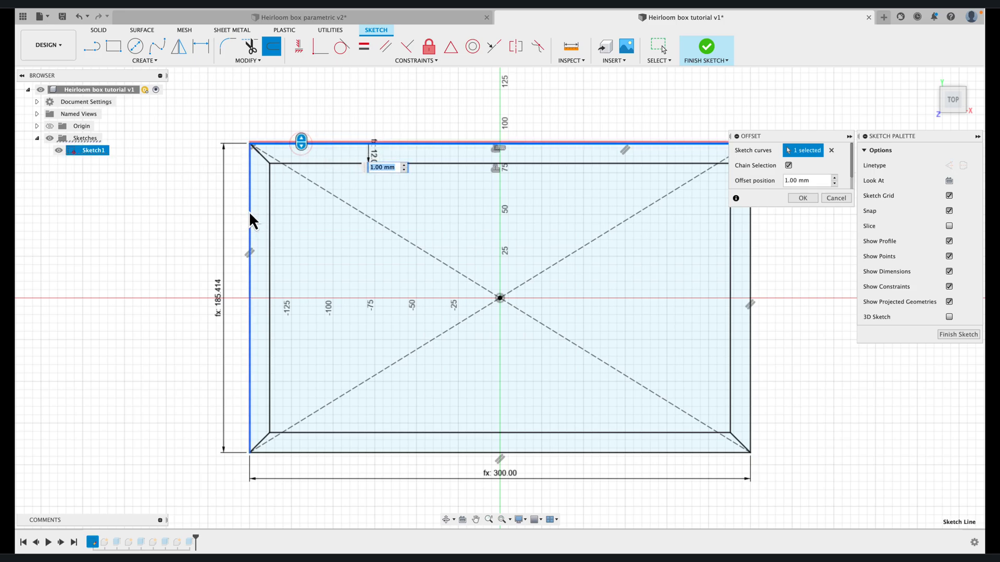
pyautogui.click(249, 211)
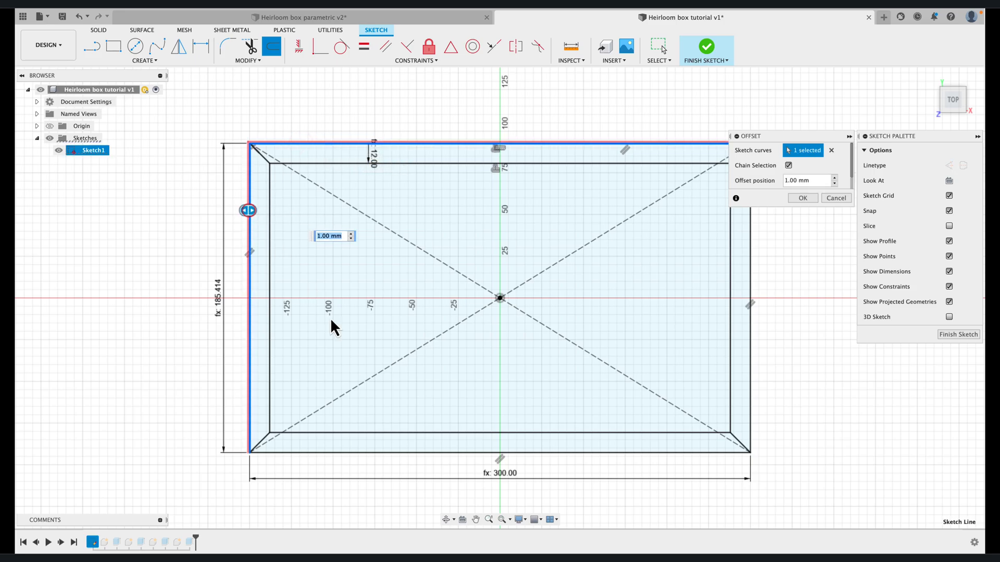
pyautogui.click(466, 453)
pyautogui.click(750, 323)
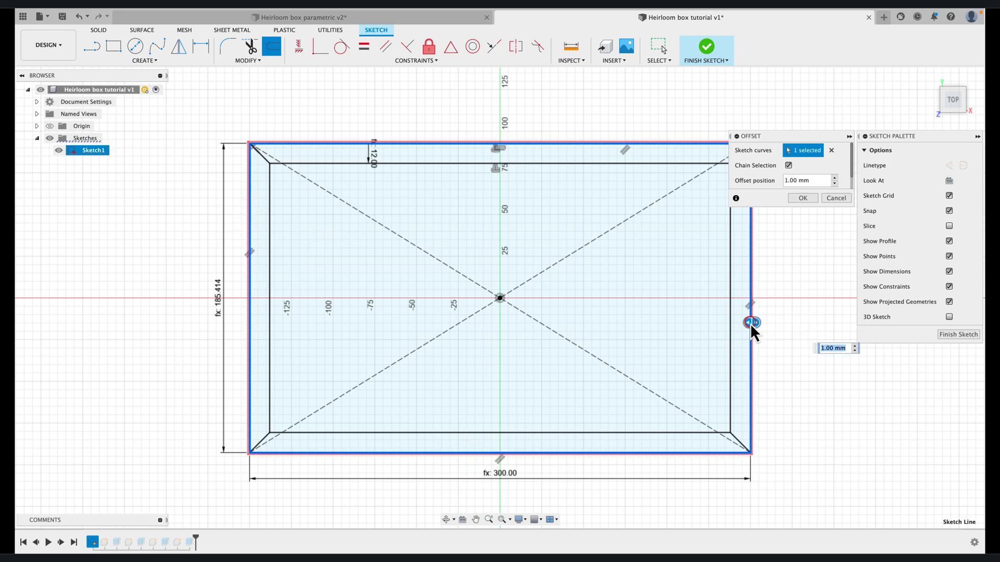
pyautogui.moveTo(750, 323)
pyautogui.mouseDown()
pyautogui.moveTo(728, 327)
pyautogui.moveTo(737, 331)
pyautogui.mouseUp()
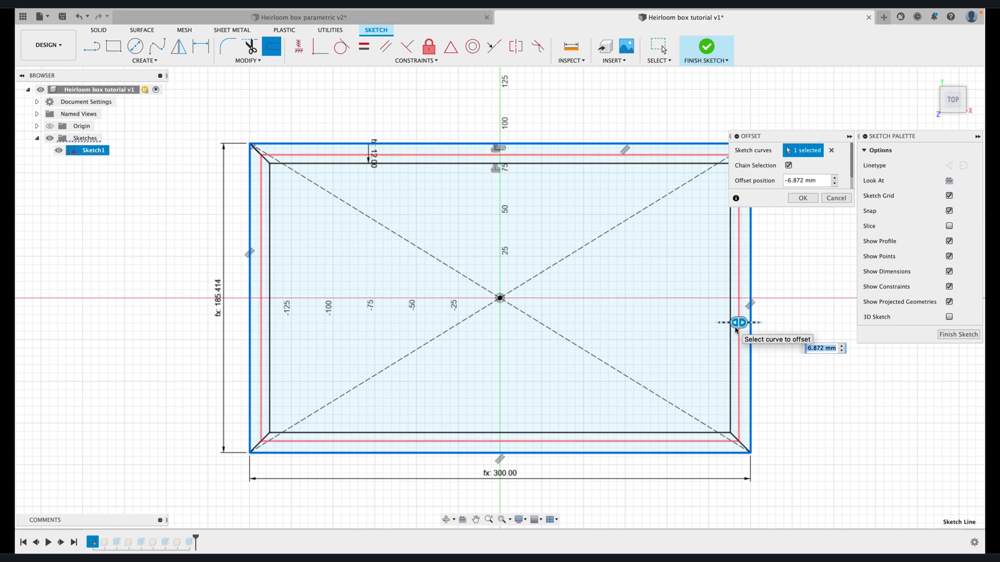
pyautogui.write('-ma')
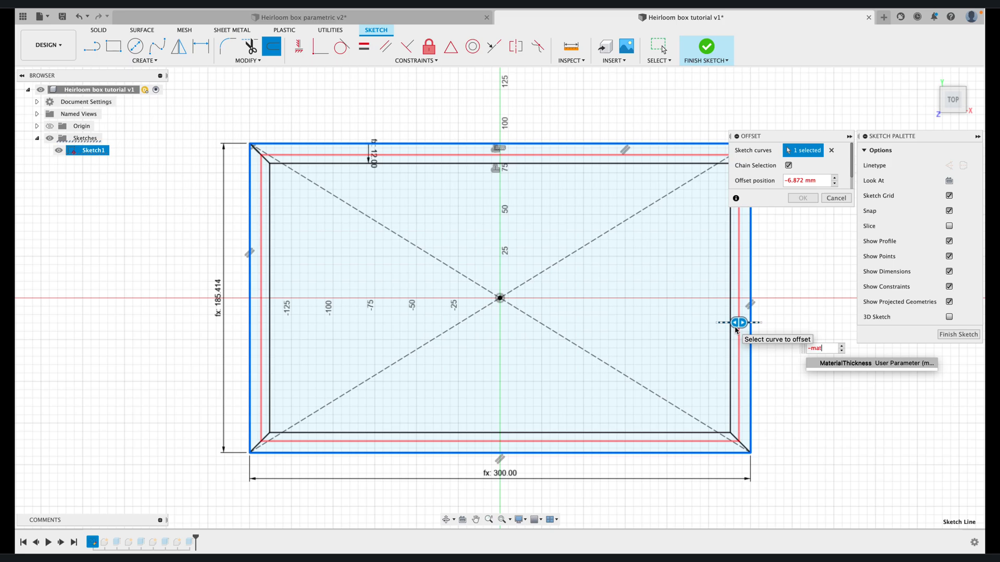
pyautogui.write('t')
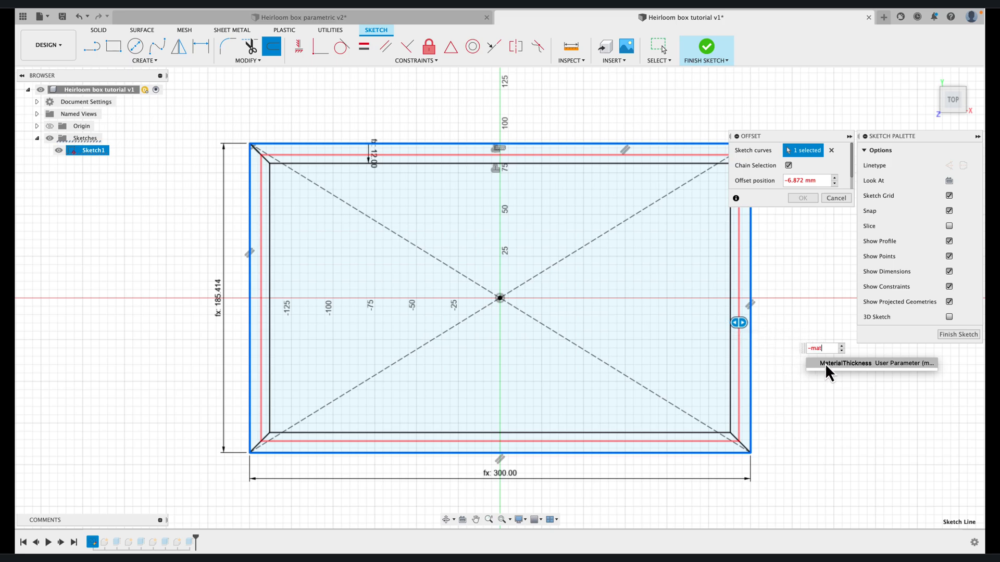
pyautogui.click(825, 363)
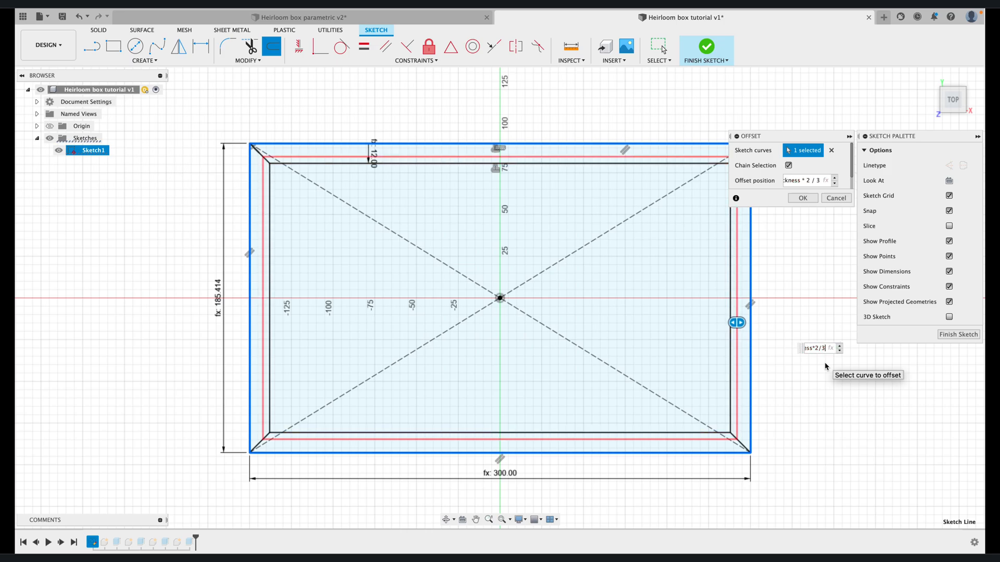
pyautogui.press('Return')
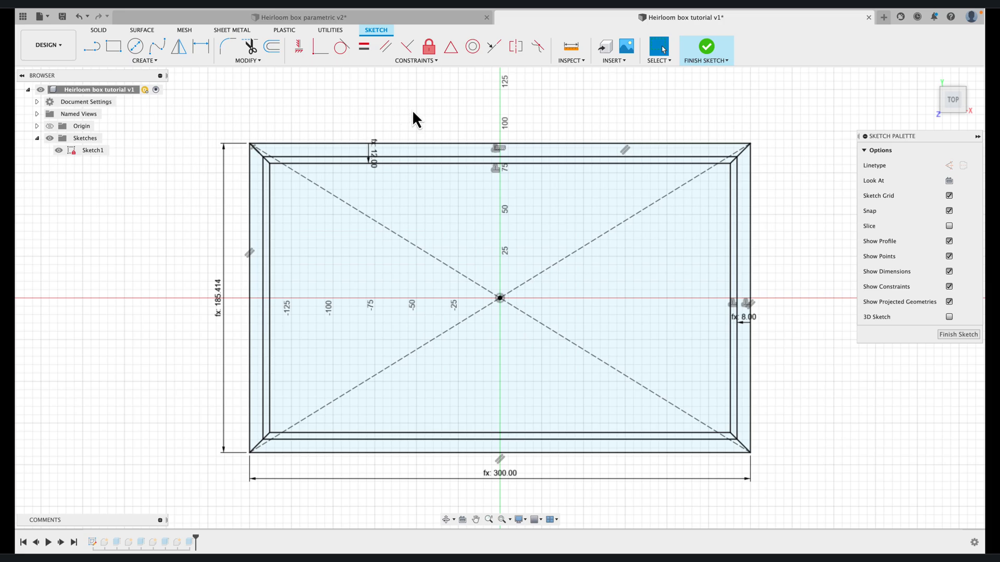
# - Draw two vertical divider lines about 18 mm apart, left of centre, spanning the new offset rectangle from its upper to its lower edge
pyautogui.press('l')
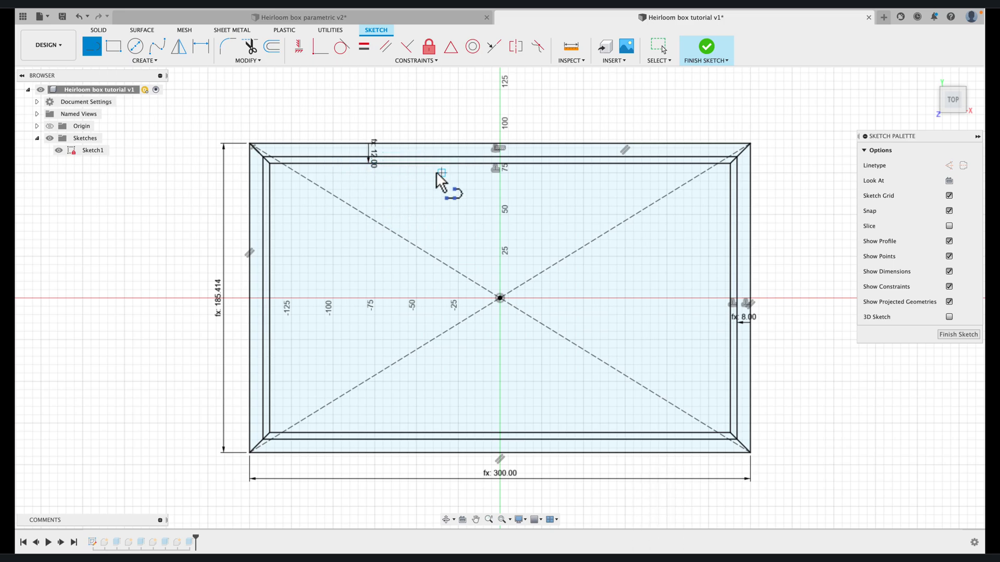
pyautogui.click(400, 156)
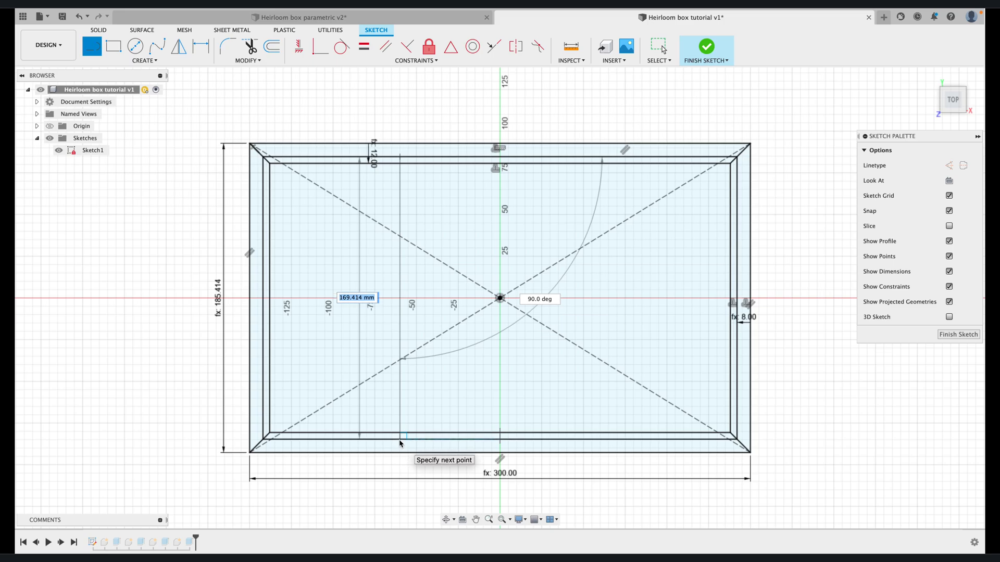
pyautogui.doubleClick(400, 439)
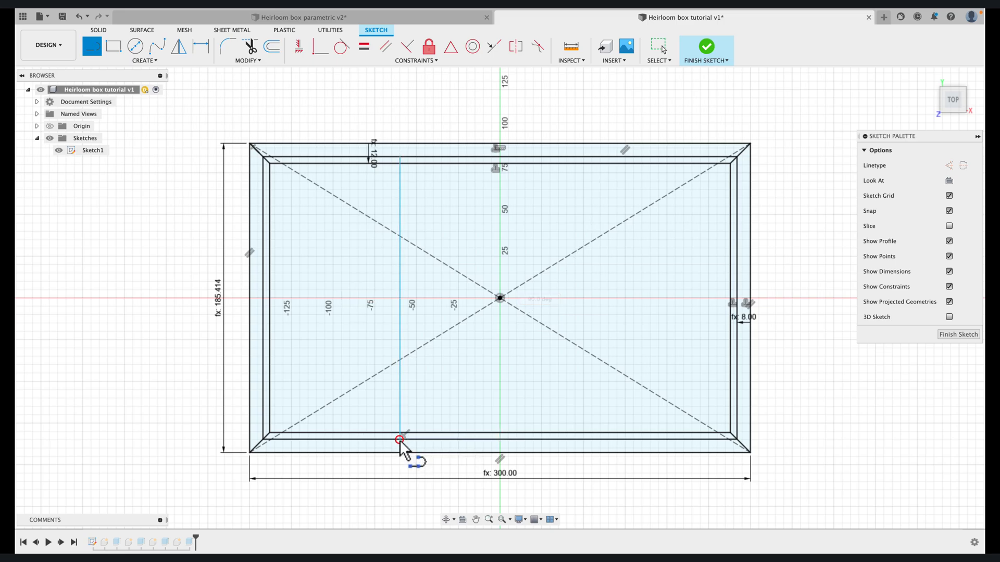
pyautogui.click(429, 157)
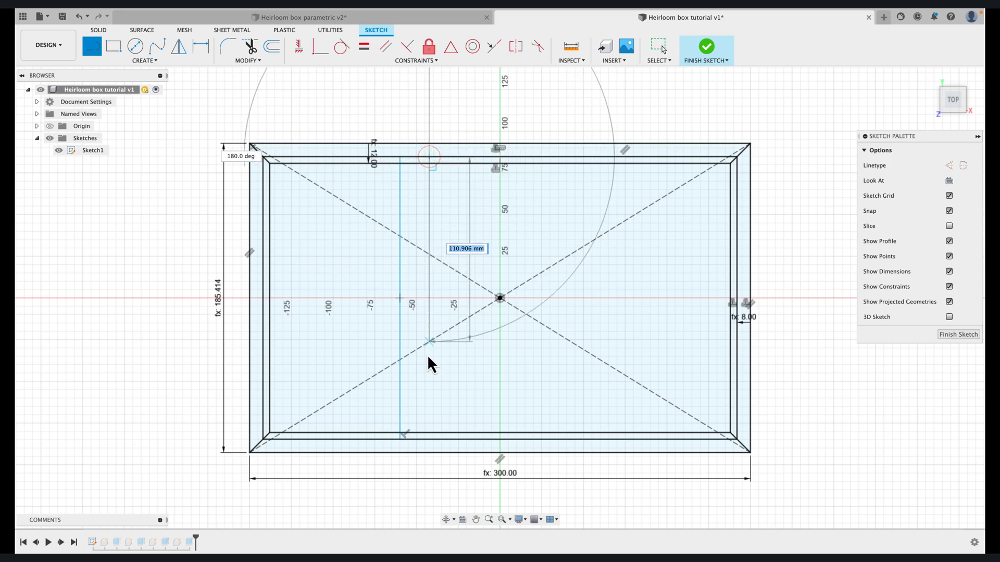
pyautogui.doubleClick(431, 442)
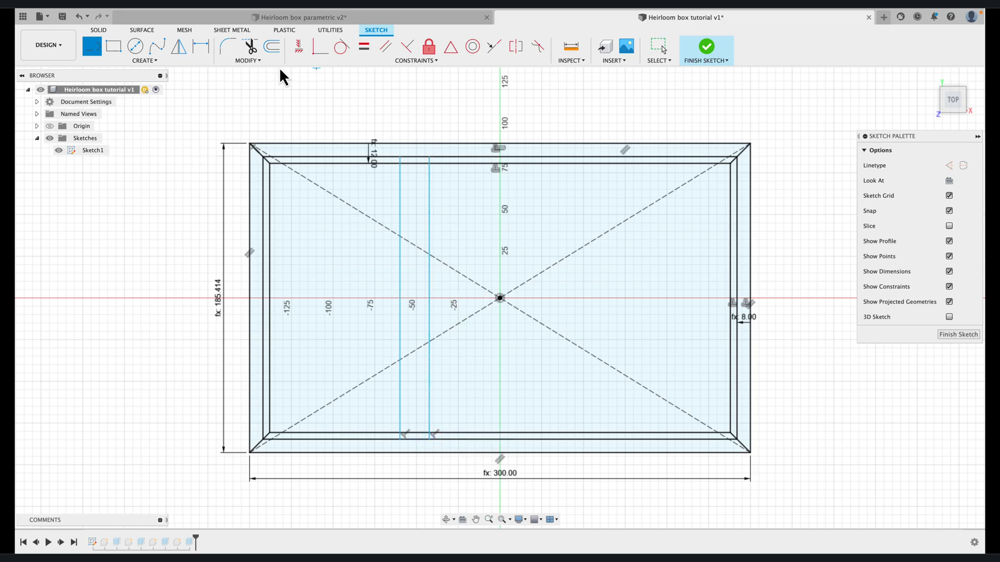
# - Dimension the spacing between the two vertical divider lines as MaterialThickness
pyautogui.click(203, 48)
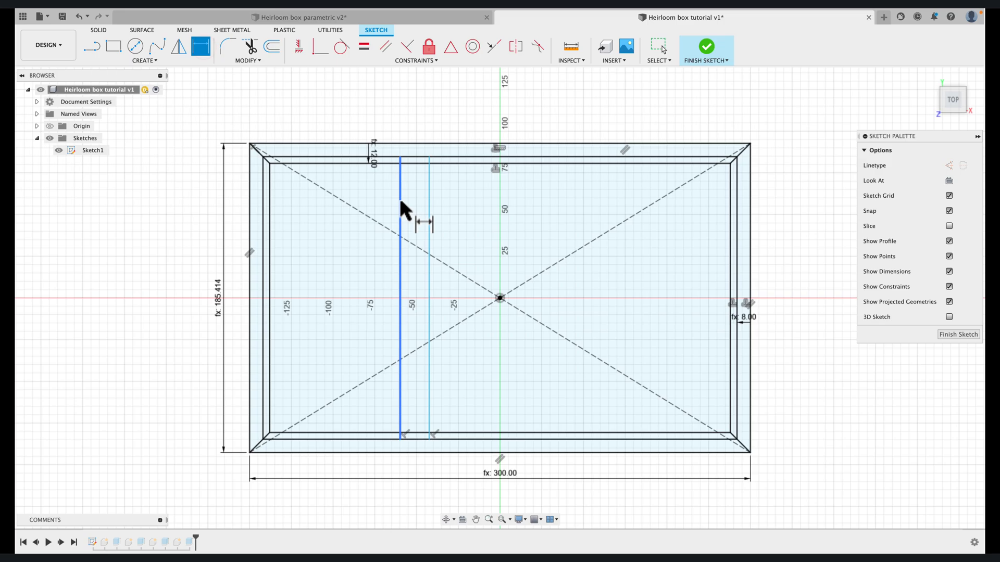
pyautogui.press('d')
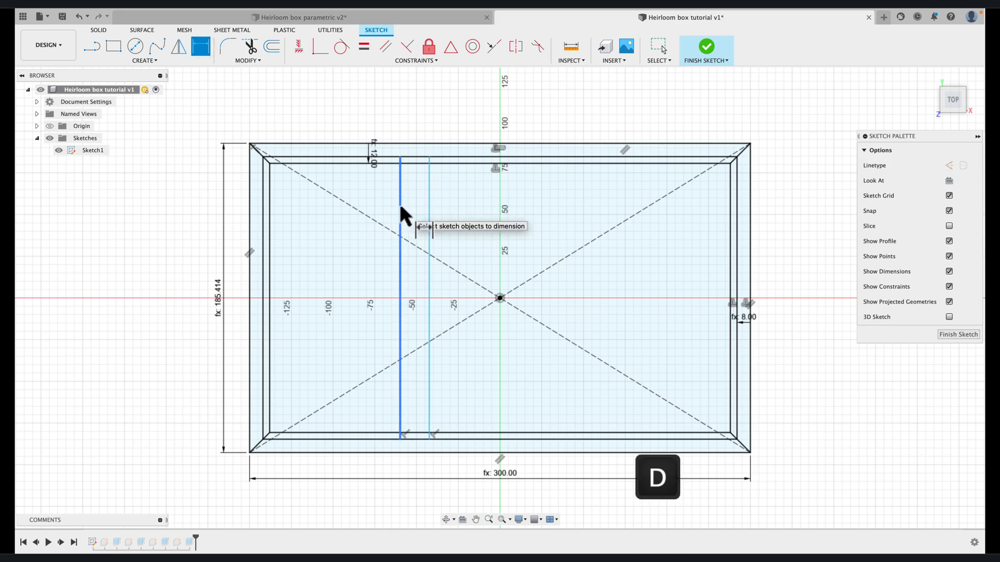
pyautogui.click(400, 213)
pyautogui.click(429, 210)
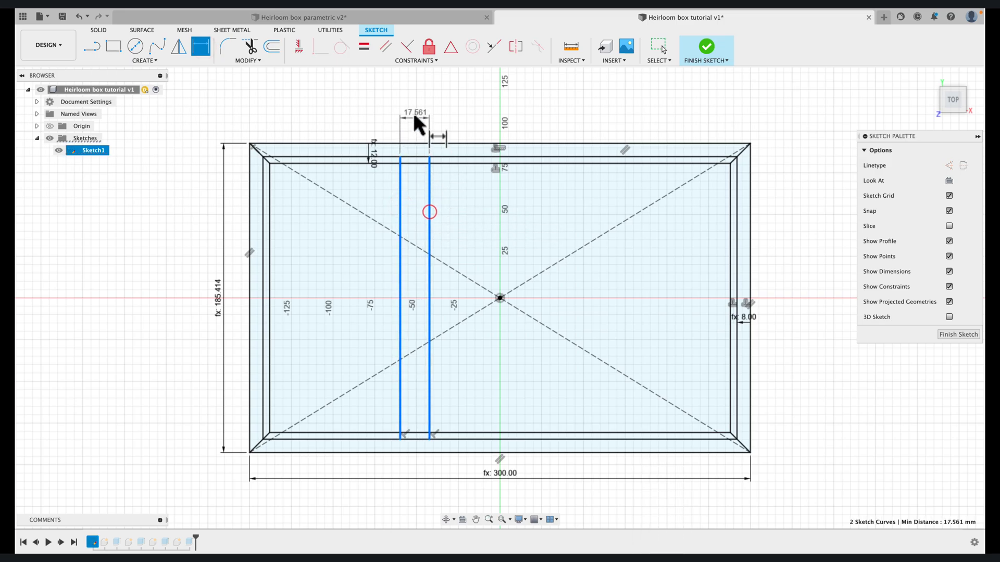
pyautogui.click(416, 103)
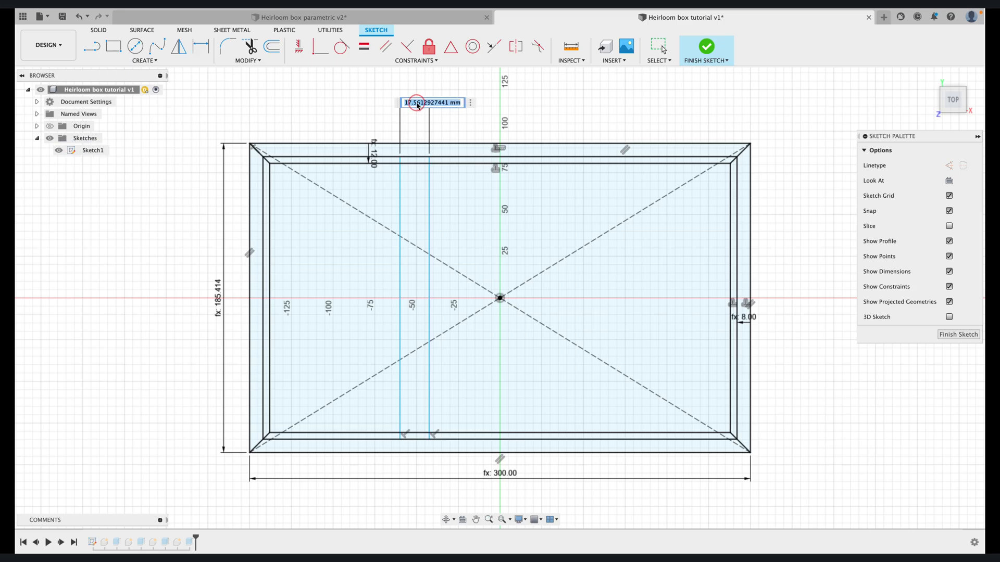
pyautogui.write('mat')
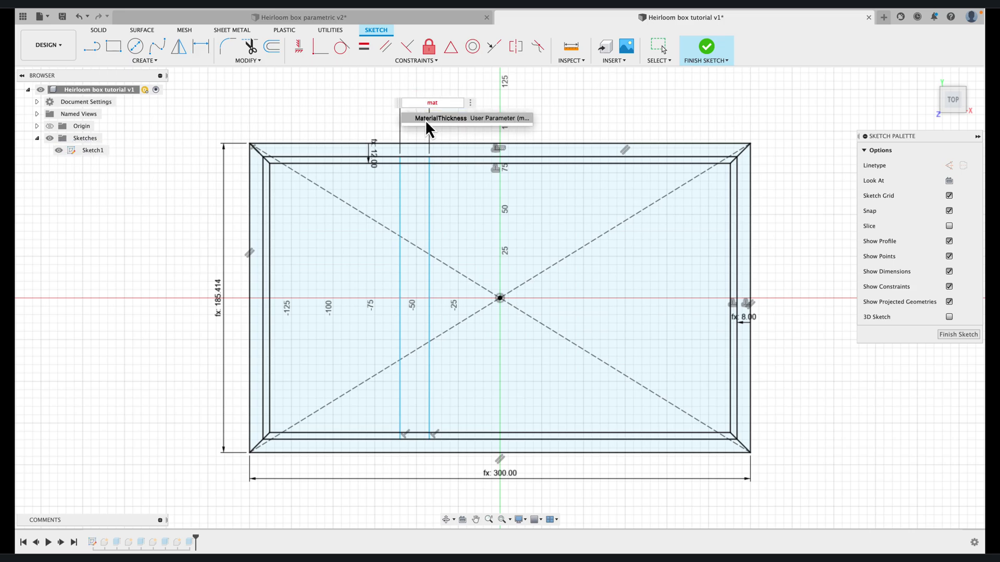
pyautogui.click(425, 119)
pyautogui.press('Return')
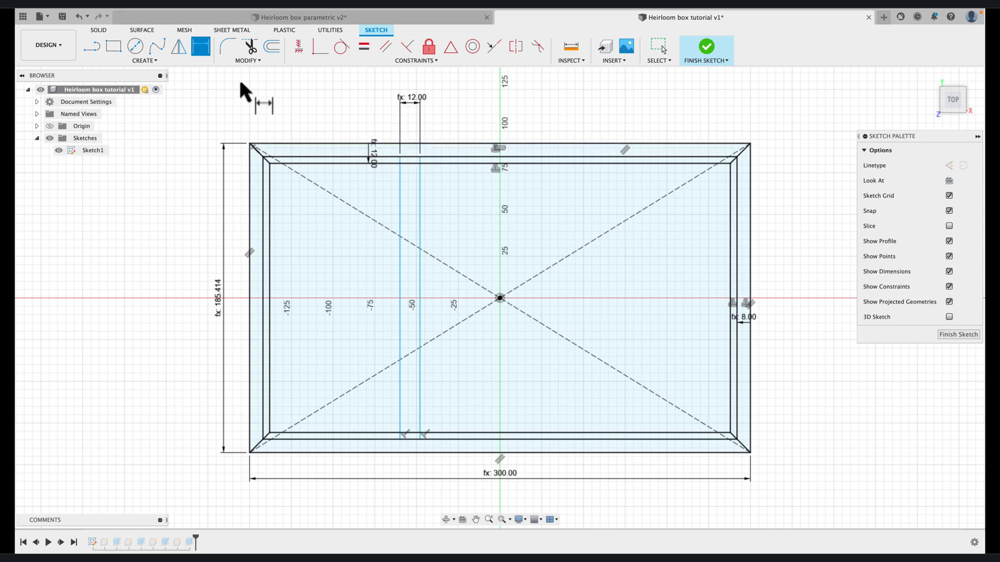
# - Dimension the distance from the divider's inner line to the box's far right outer edge as BoxLength/GoldenRatio, and finish the sketch
pyautogui.click(419, 202)
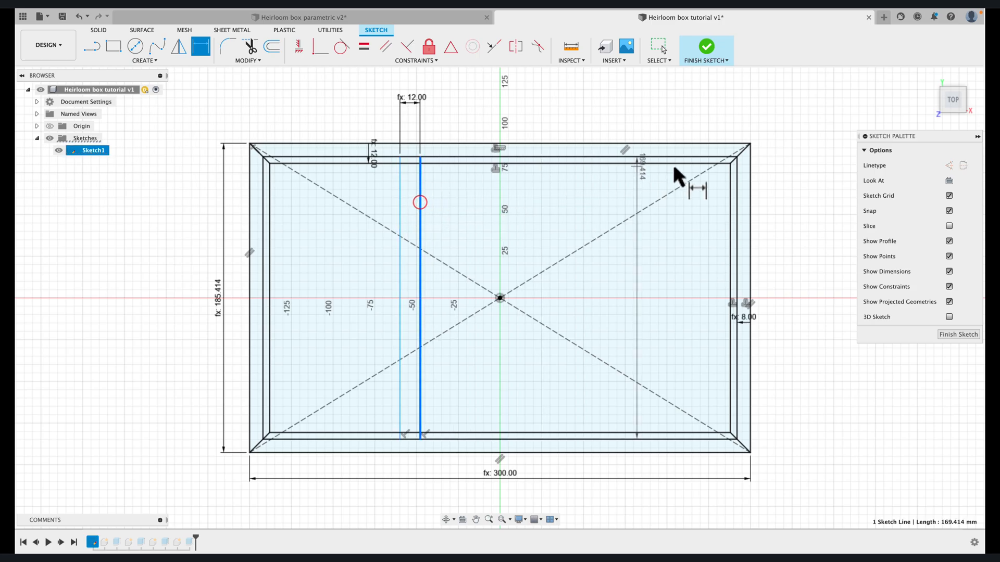
pyautogui.click(749, 197)
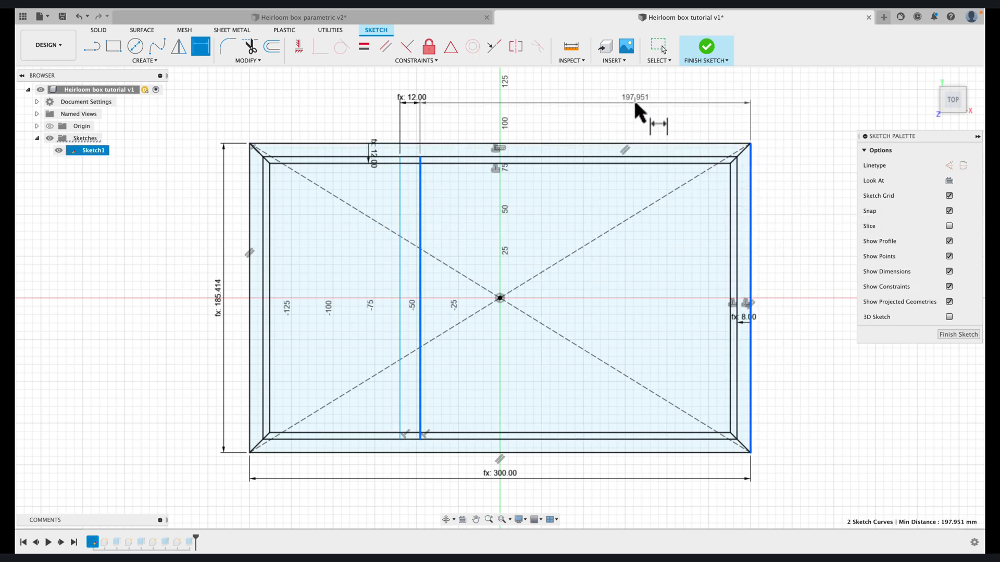
pyautogui.click(594, 104)
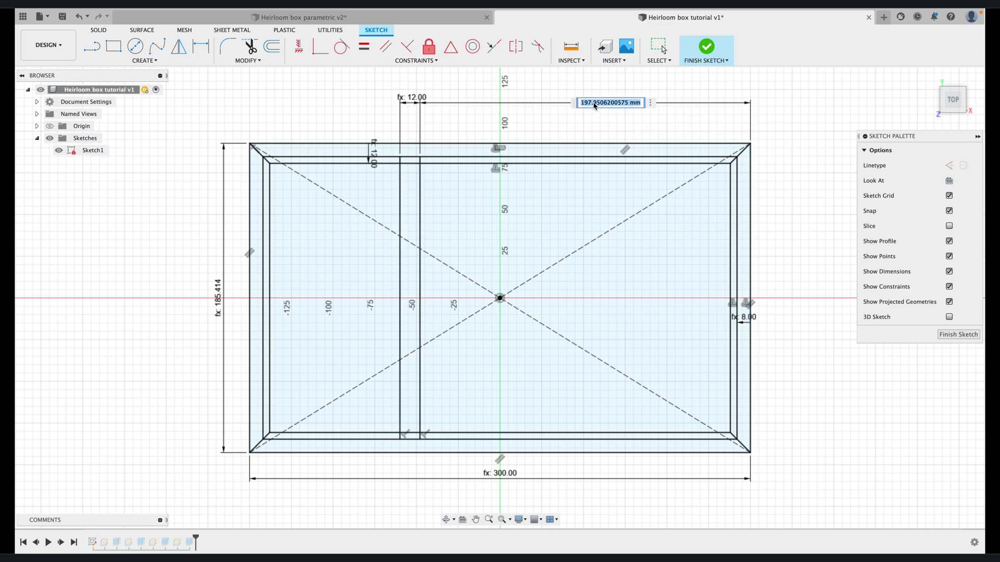
pyautogui.write('b')
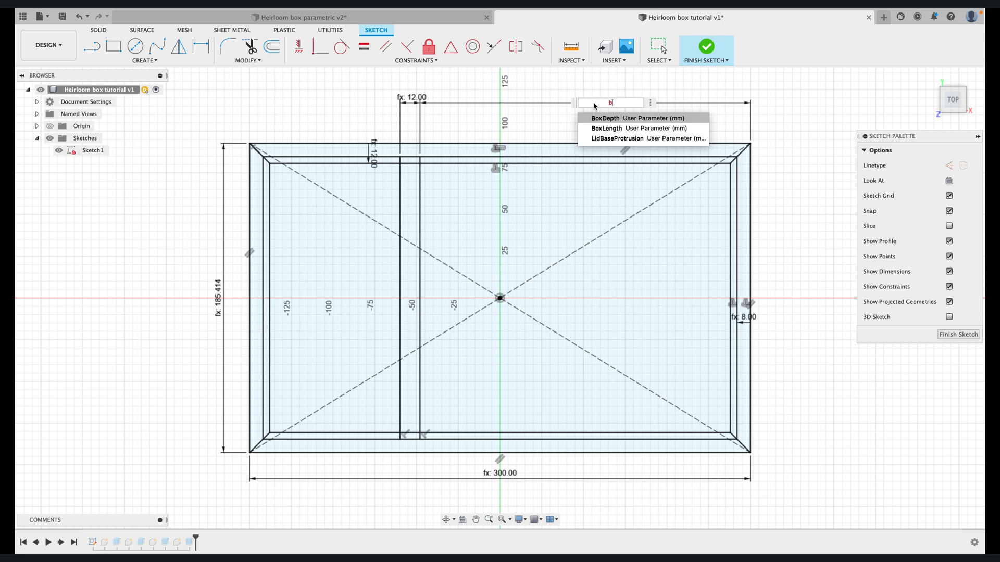
pyautogui.click(598, 128)
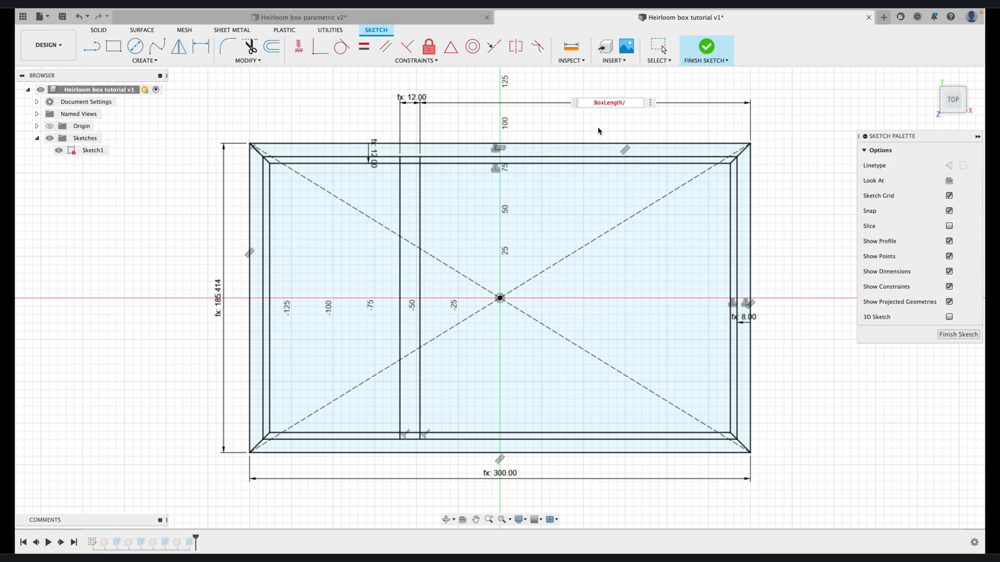
pyautogui.write('/g')
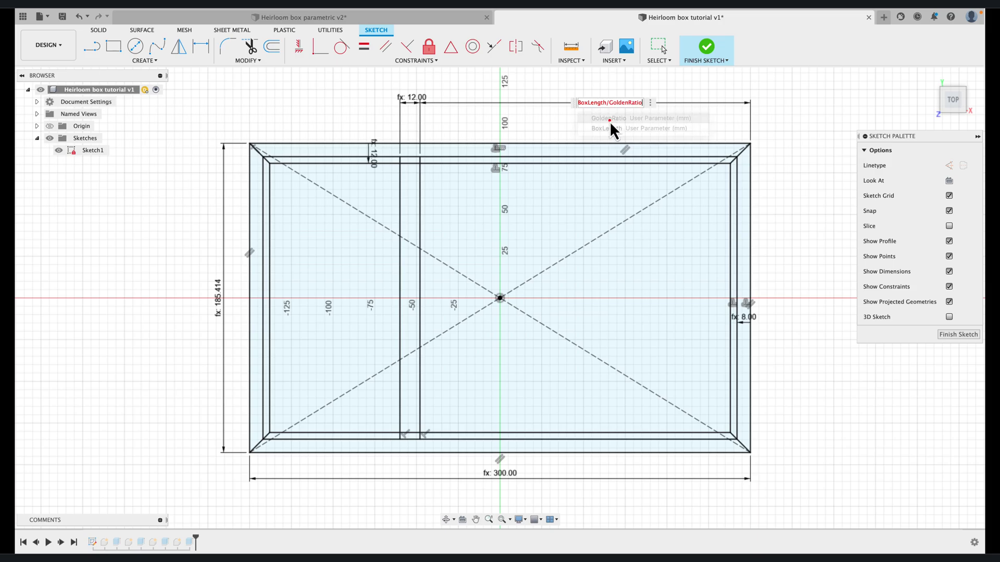
pyautogui.click(609, 119)
pyautogui.press('Return')
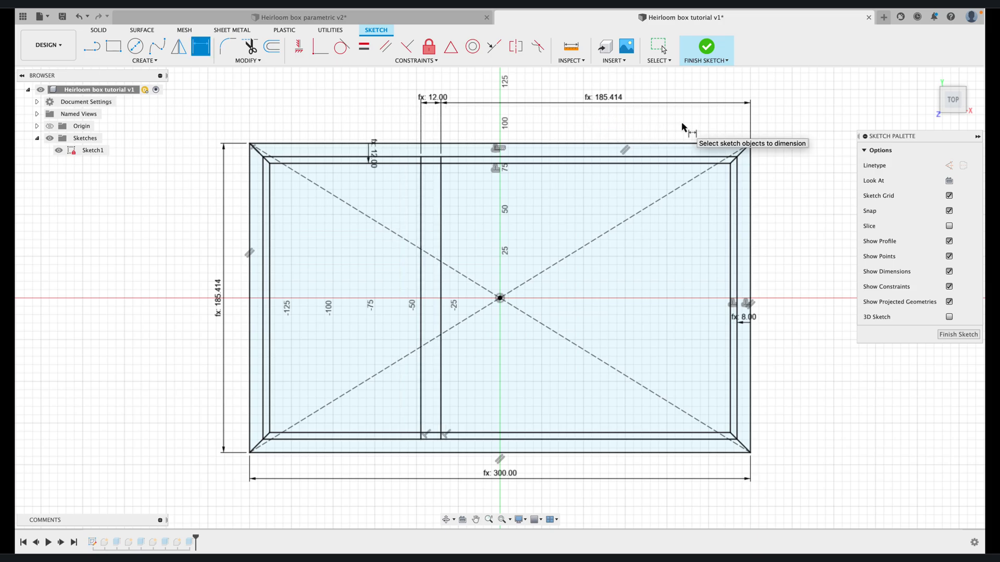
pyautogui.click(705, 47)
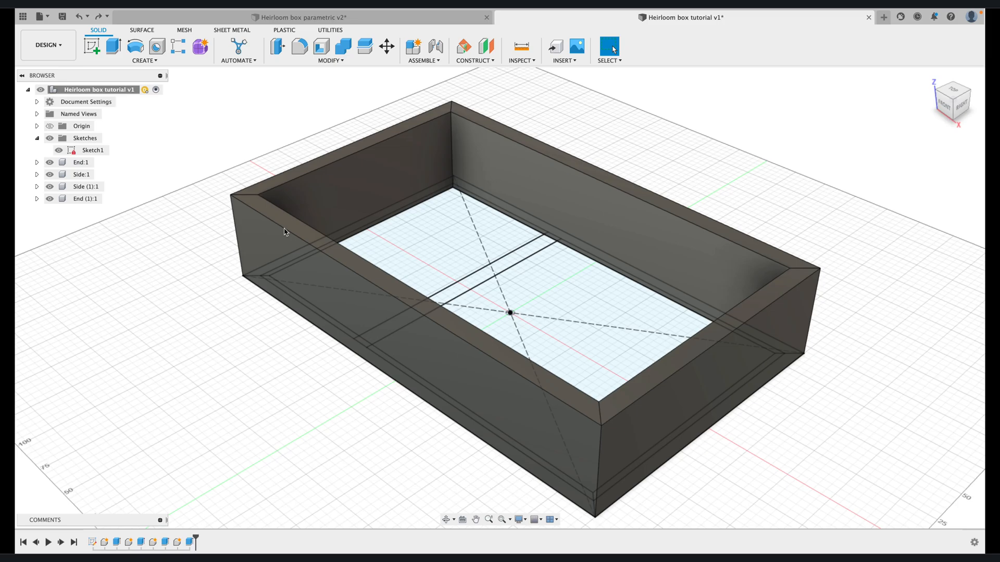
# - Start an Extrude and hide the four frame components, End:1, Side:1, Side (1):1 and End (1):1, to expose the sketch profiles
pyautogui.click(111, 47)
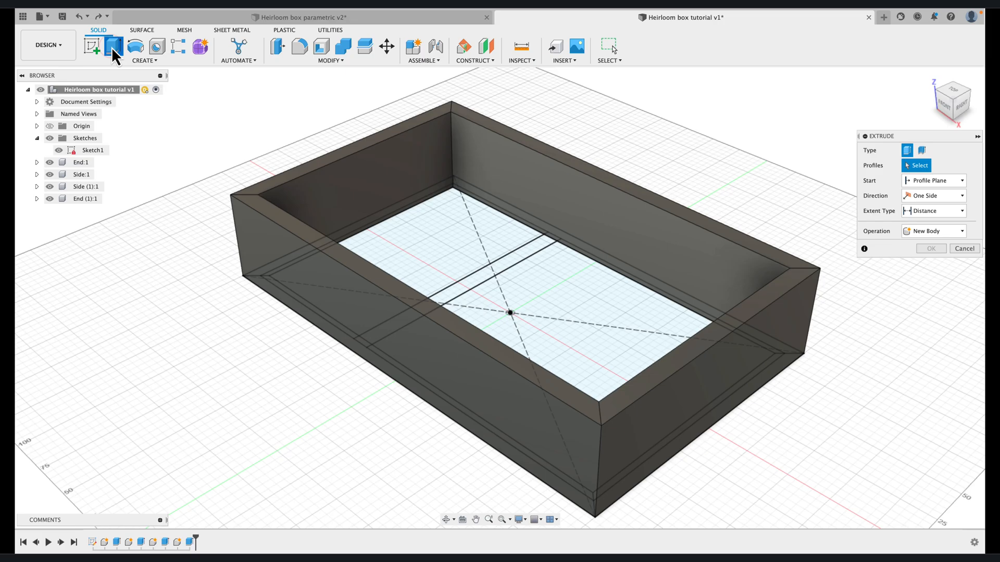
pyautogui.click(49, 162)
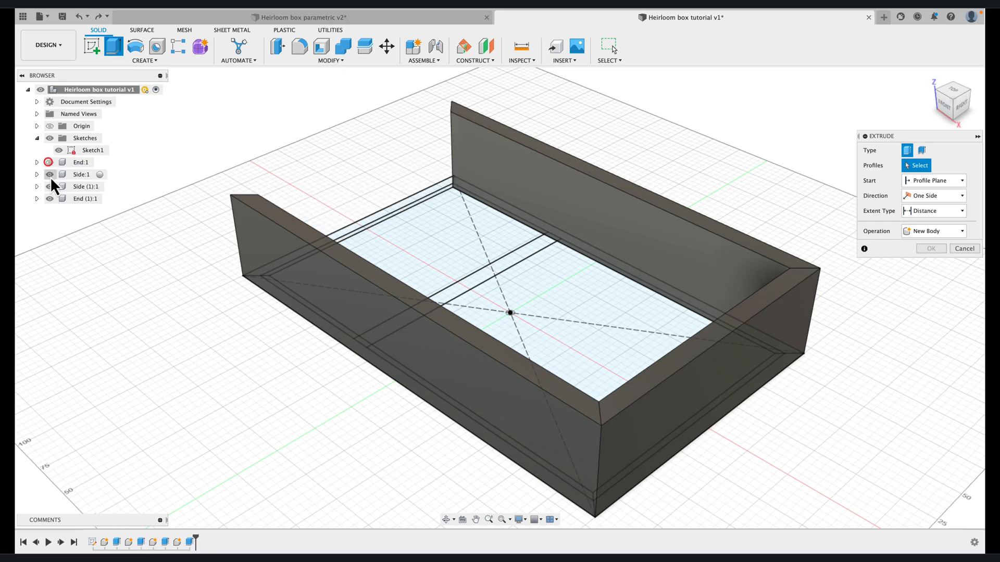
pyautogui.click(50, 176)
pyautogui.click(49, 185)
pyautogui.click(51, 201)
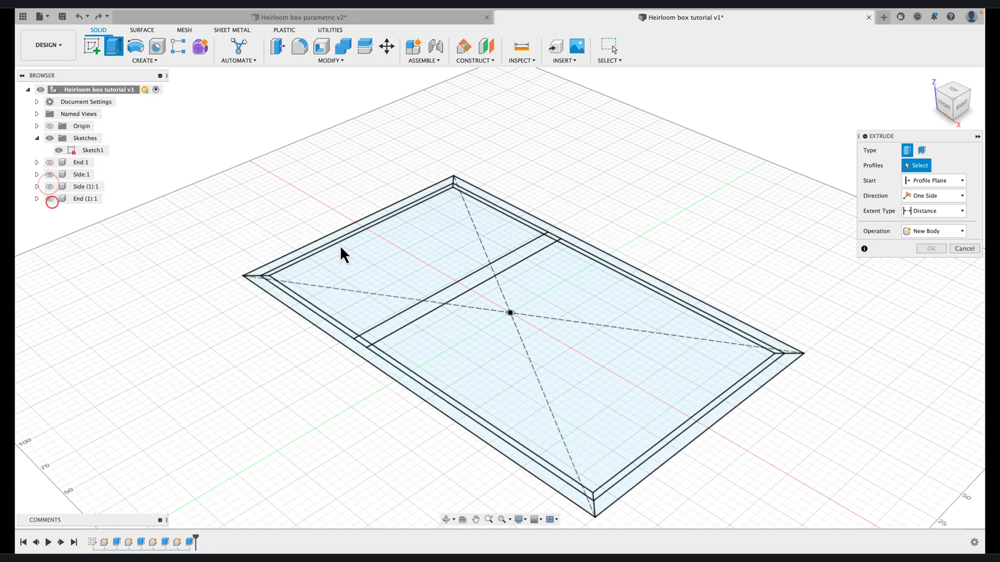
# - Extrude the three profiles of the divider strip, including its small end pieces, by BoxDepth as a new component
pyautogui.click(363, 345)
pyautogui.click(386, 330)
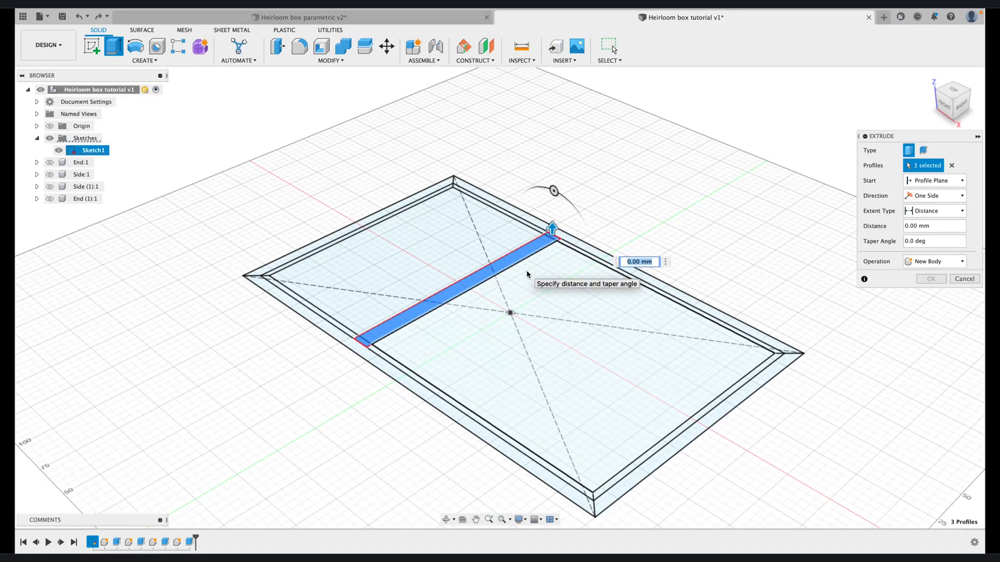
pyautogui.write('B')
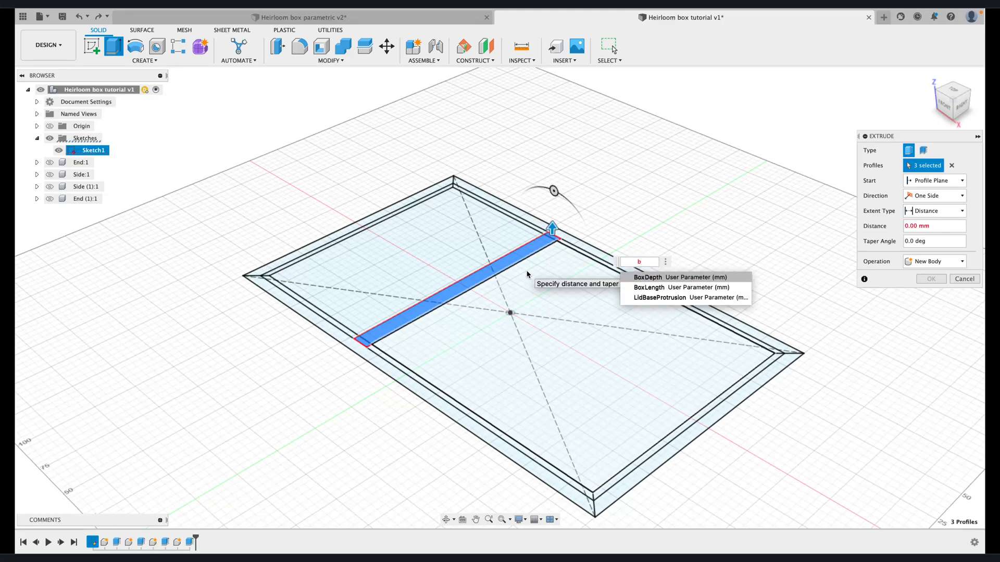
pyautogui.click(633, 278)
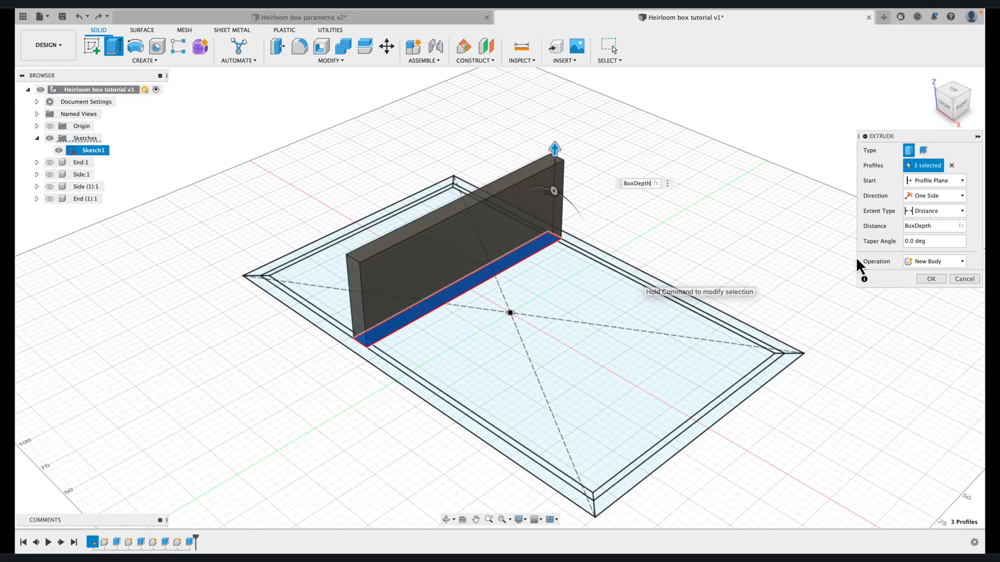
pyautogui.click(948, 263)
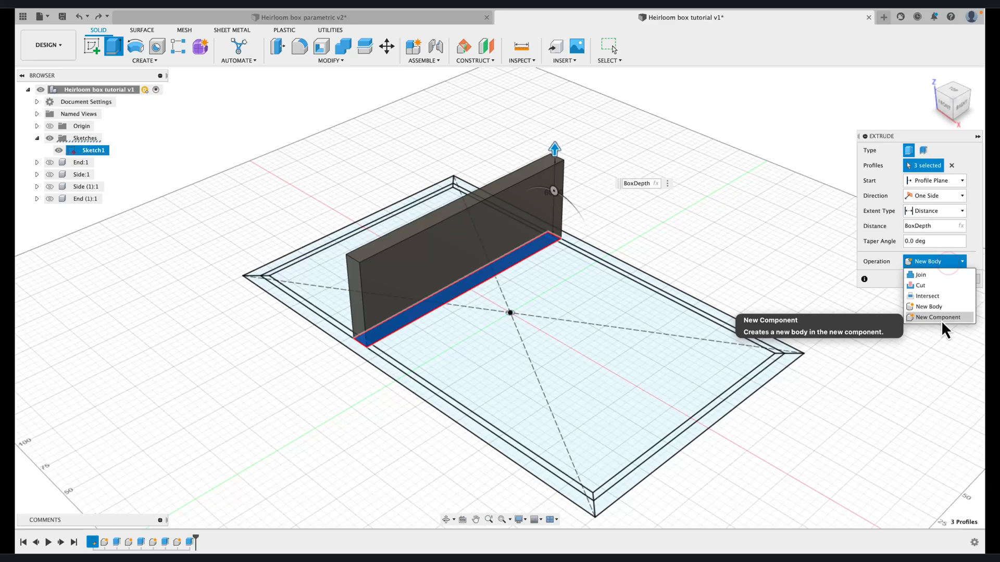
pyautogui.click(940, 318)
pyautogui.click(931, 279)
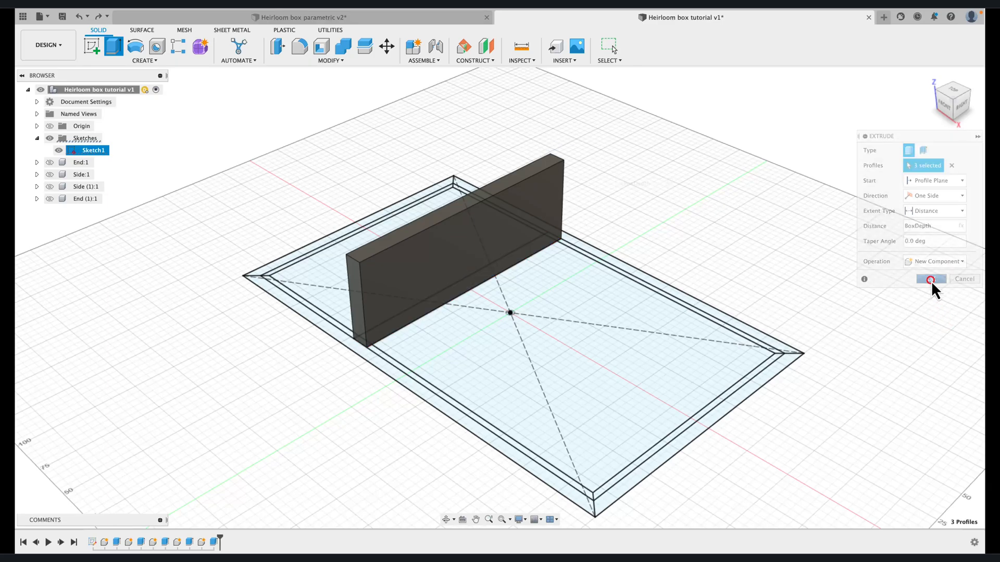
# - Rename the new divider component as Divider and hide it
pyautogui.click(81, 212)
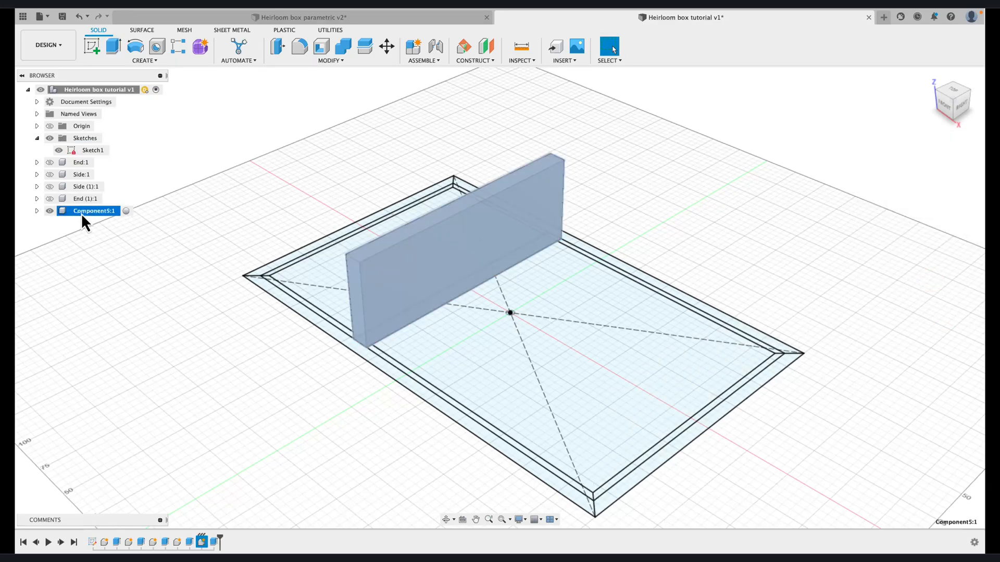
pyautogui.rightClick(82, 214)
pyautogui.click(124, 429)
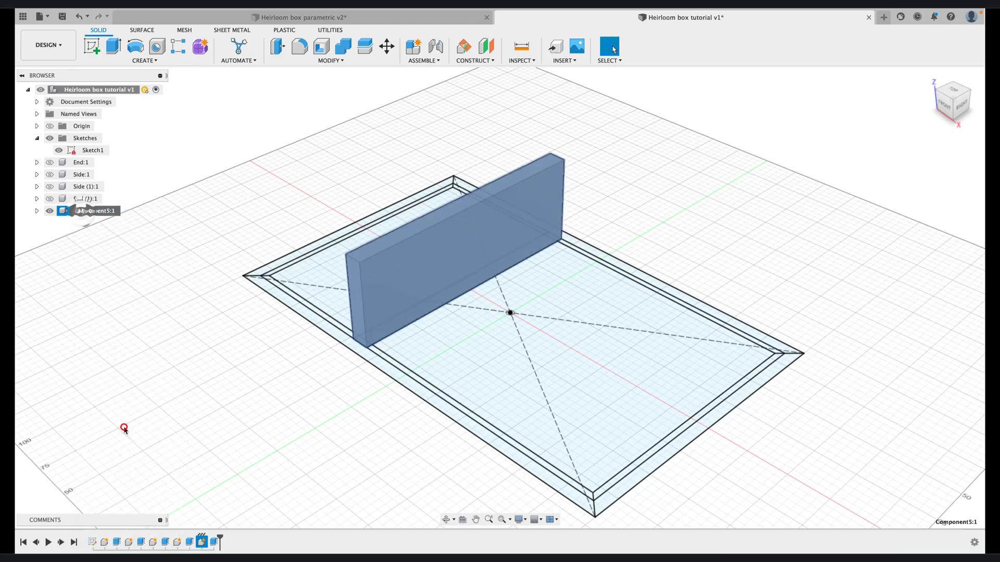
pyautogui.write('Divider')
pyautogui.press('Return')
pyautogui.click(276, 214)
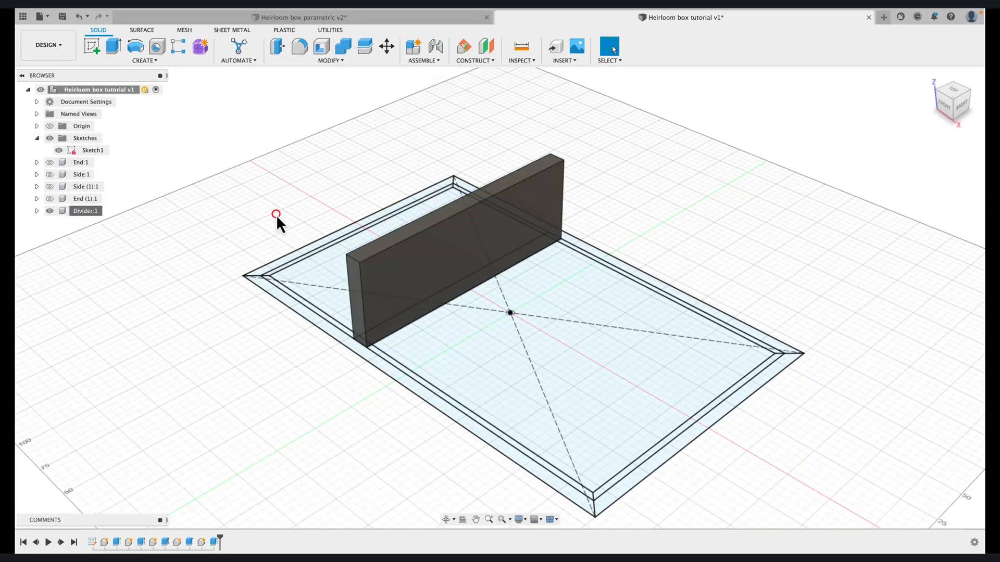
pyautogui.click(49, 212)
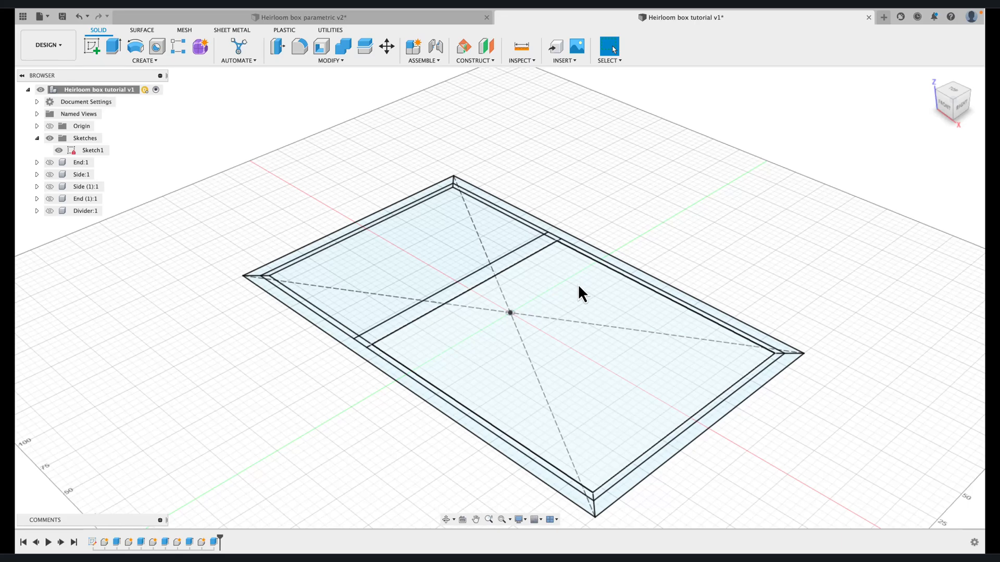
# - Start an Extrude with all 11 sketch profiles inside the larger inset rectangle, including the divider strip and the narrow border pieces
pyautogui.click(114, 48)
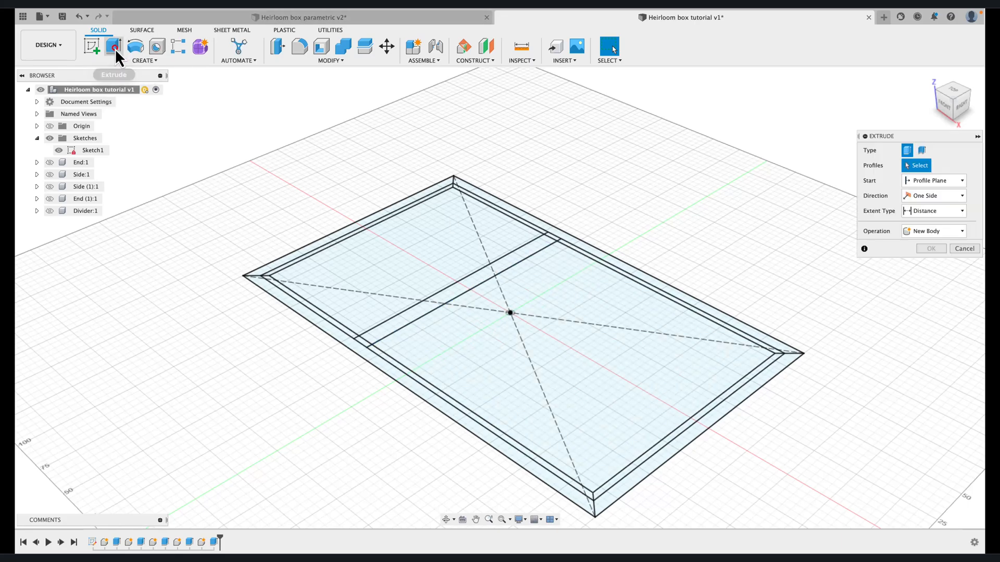
pyautogui.click(359, 230)
pyautogui.click(362, 267)
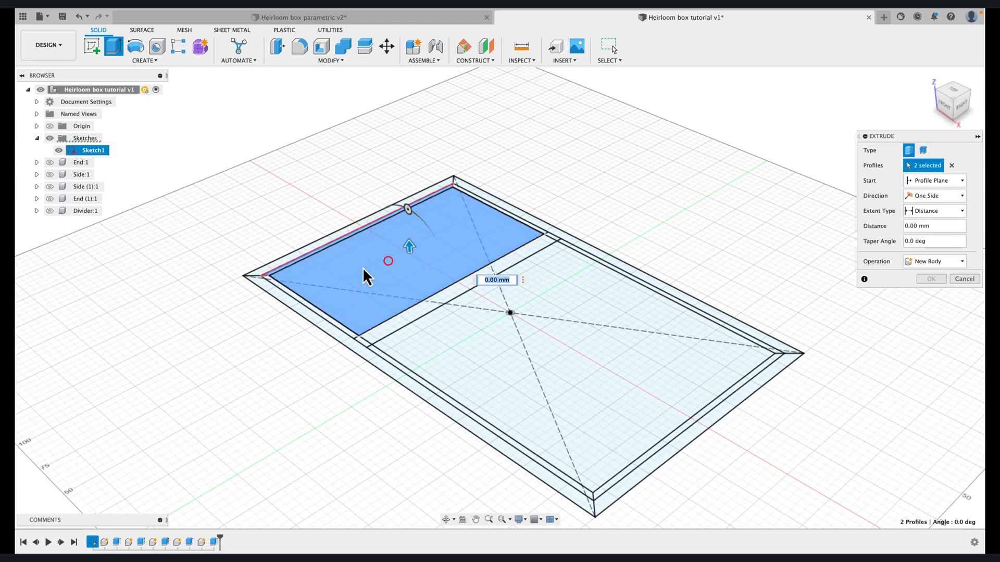
pyautogui.click(301, 301)
pyautogui.click(410, 314)
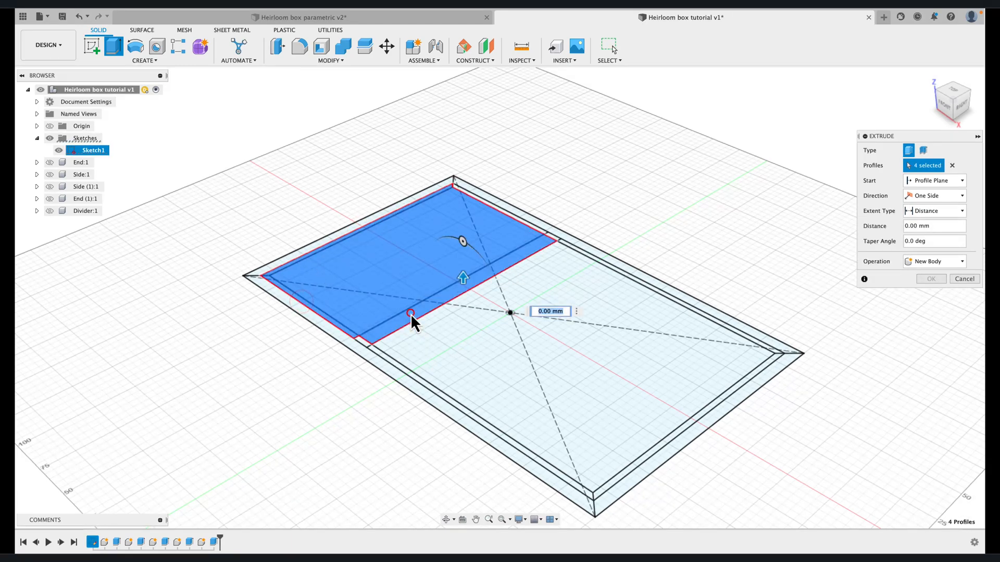
pyautogui.click(378, 353)
pyautogui.click(415, 346)
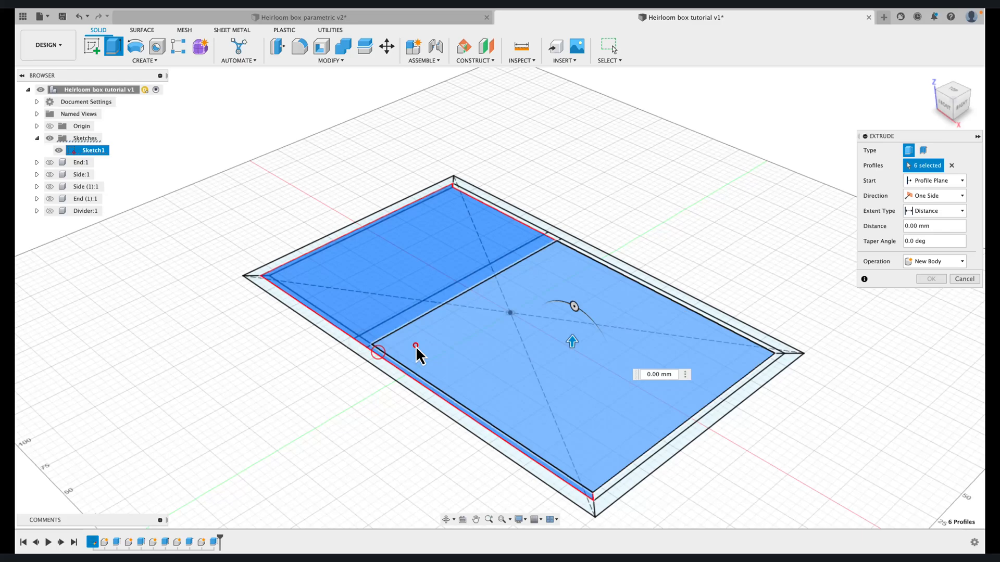
pyautogui.click(570, 251)
pyautogui.click(535, 233)
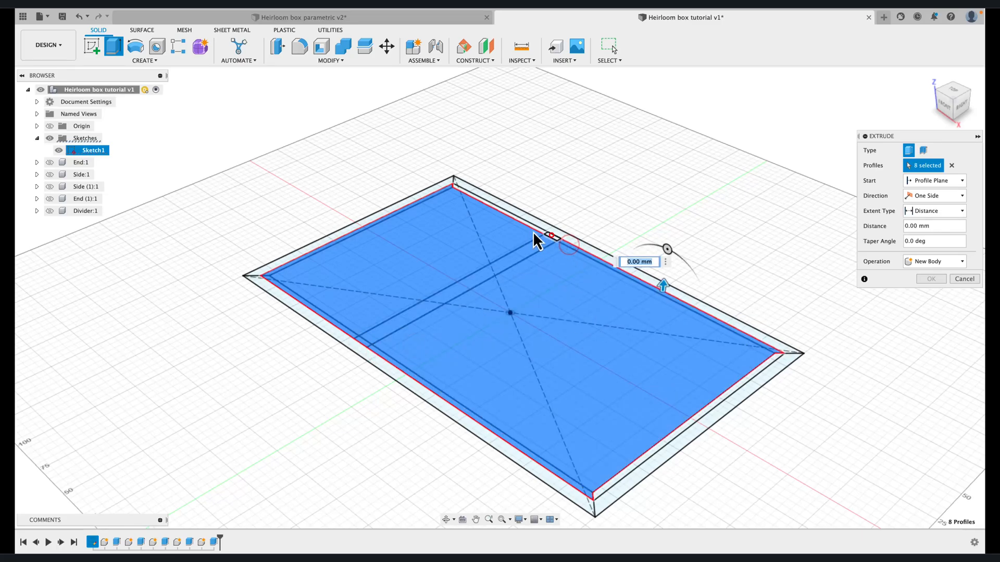
pyautogui.click(548, 241)
pyautogui.click(667, 441)
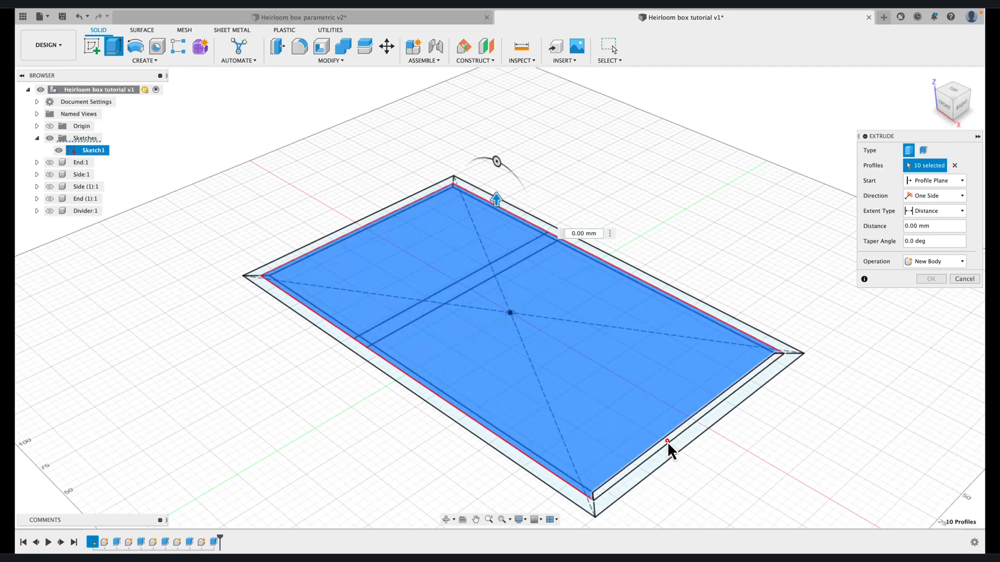
pyautogui.click(404, 357)
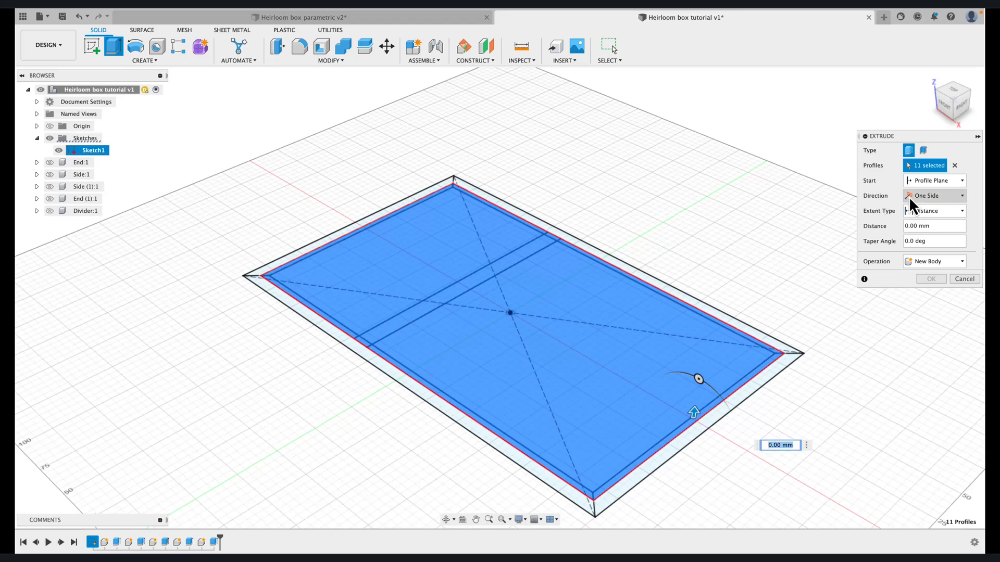
# - Set the base extrusion's direction to Two Sides, with the upward Side 1 distance as MaterialThickness - LidBaseProtrusion
pyautogui.click(962, 196)
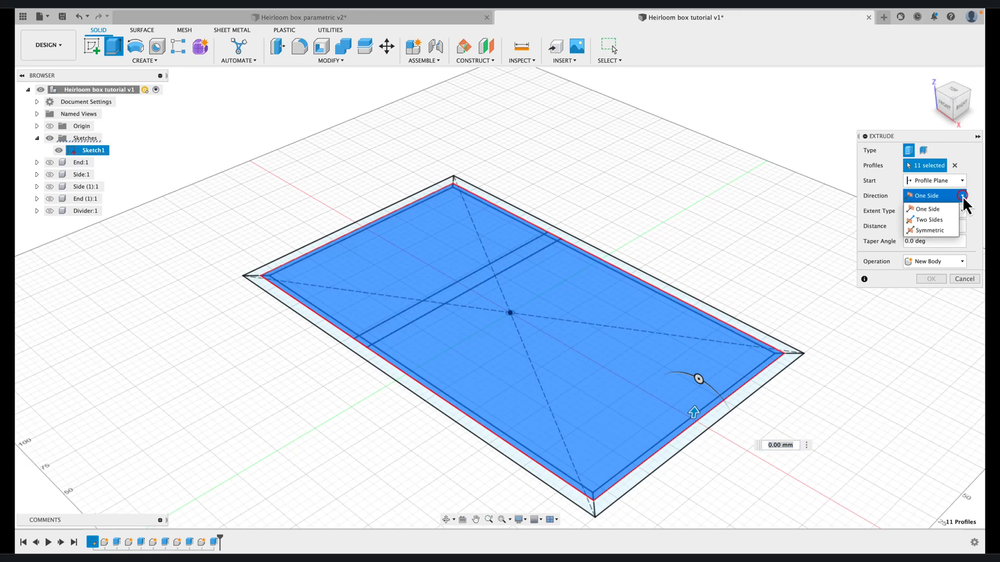
pyautogui.click(936, 220)
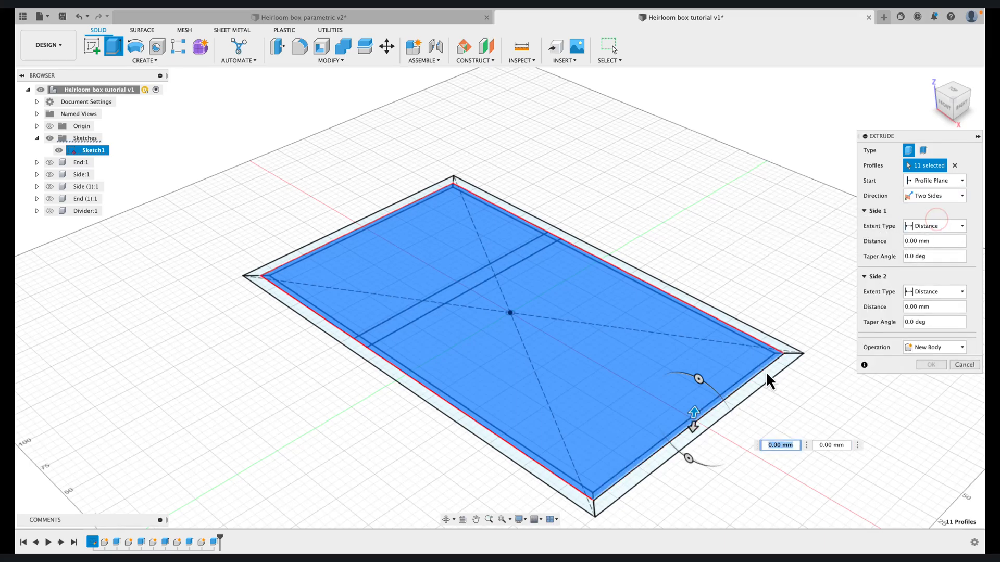
pyautogui.moveTo(693, 414); pyautogui.dragTo(692, 388)
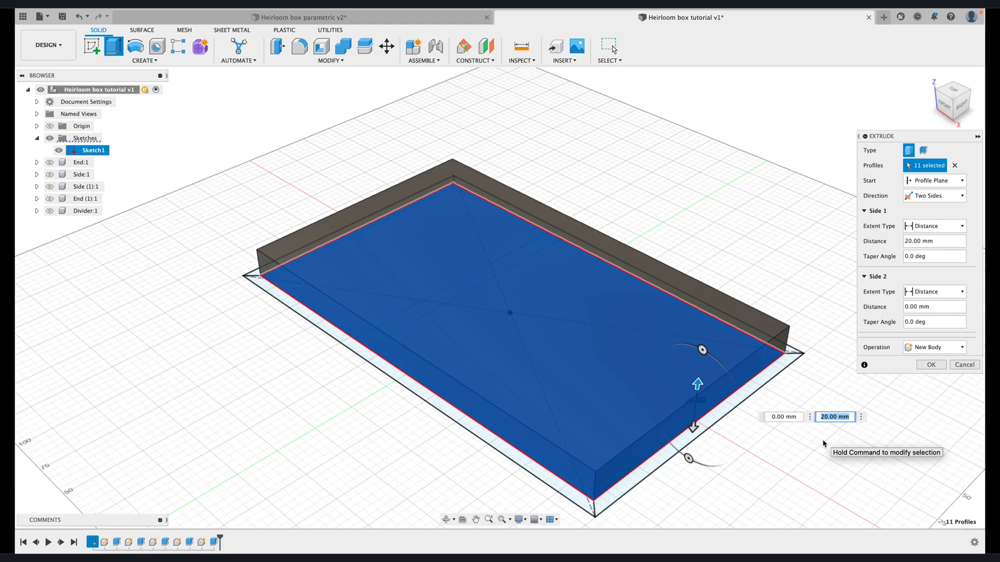
pyautogui.write('mat')
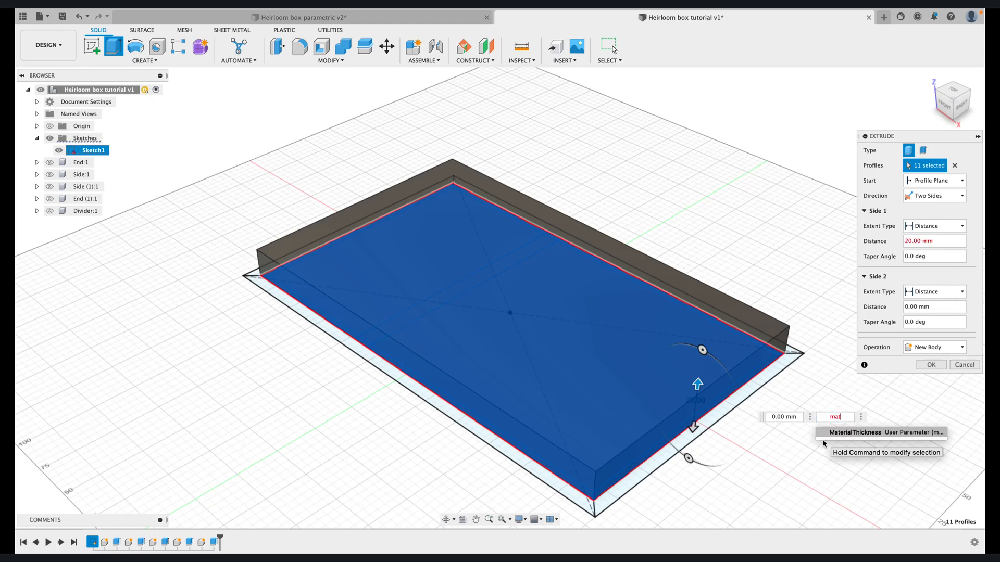
pyautogui.click(831, 434)
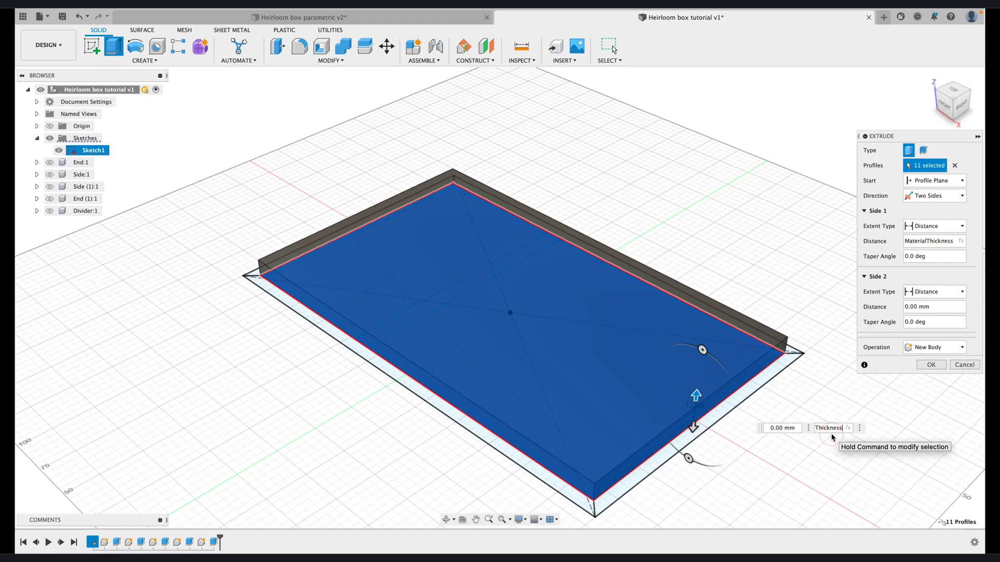
pyautogui.write('-l')
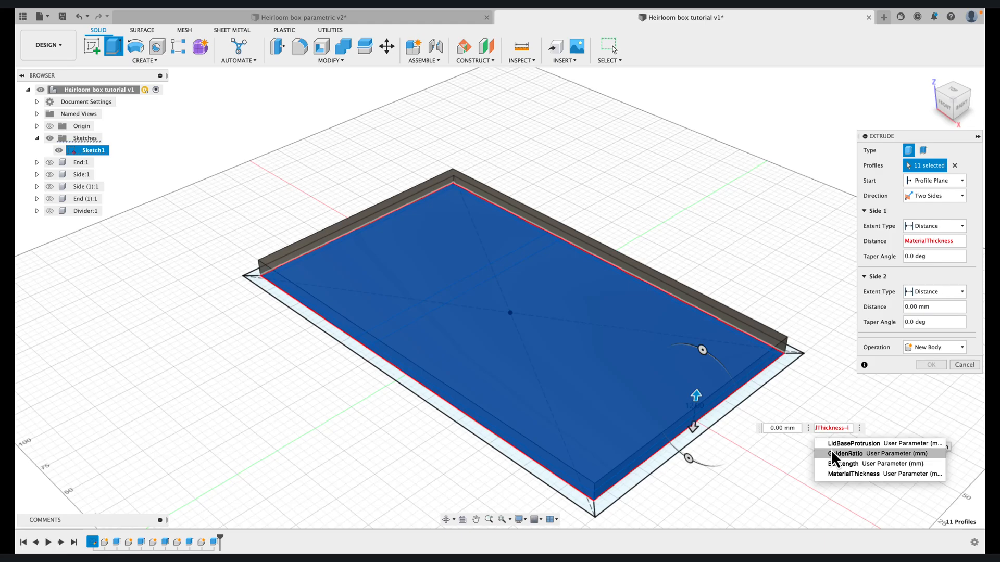
pyautogui.click(831, 445)
pyautogui.press('Return')
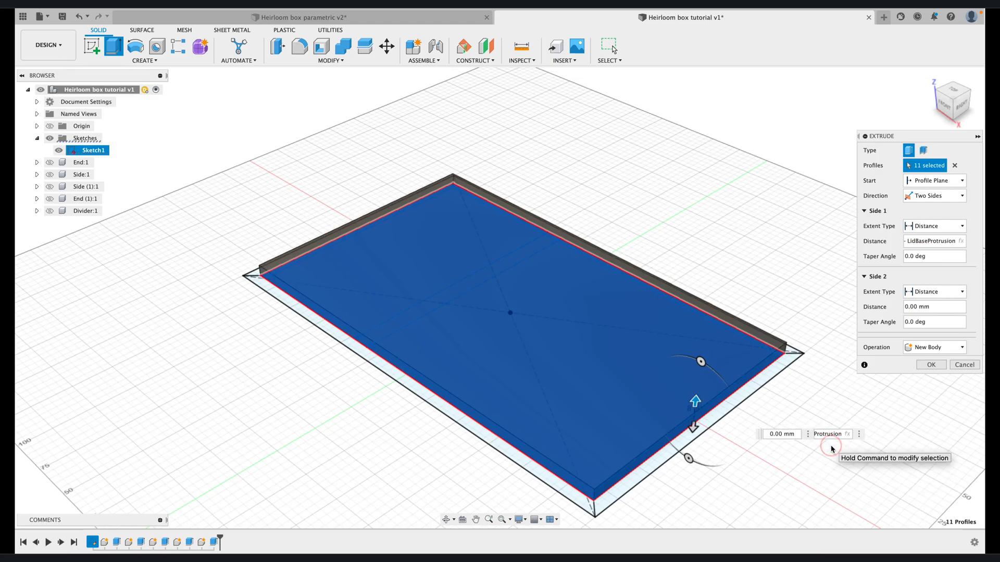
# - Set the base extrusion's downward Side 2 distance to LidBaseProtrusion and create it as a new component
pyautogui.moveTo(692, 429)
pyautogui.mouseDown()
pyautogui.moveTo(694, 439)
pyautogui.moveTo(693, 429)
pyautogui.mouseUp()
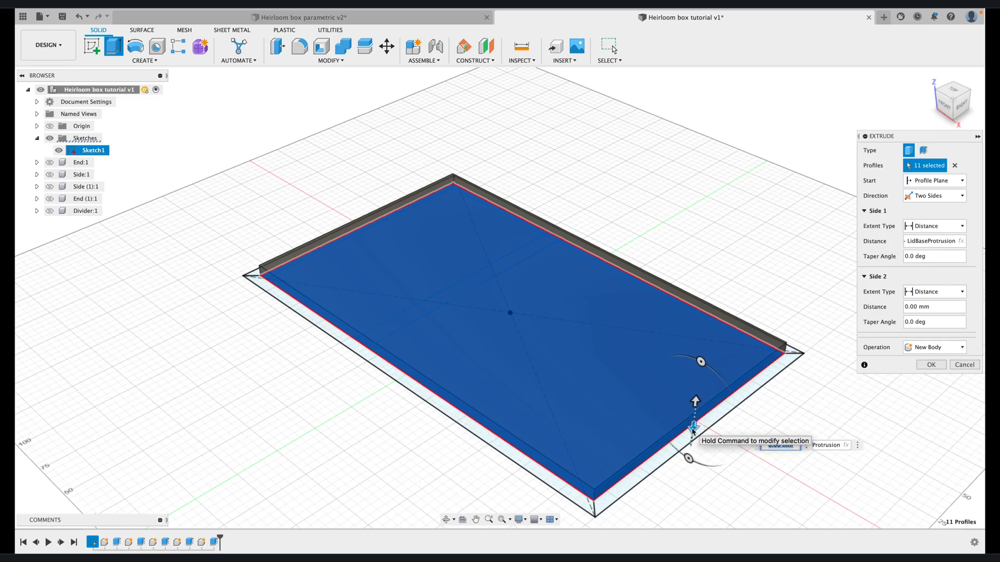
pyautogui.write('lid')
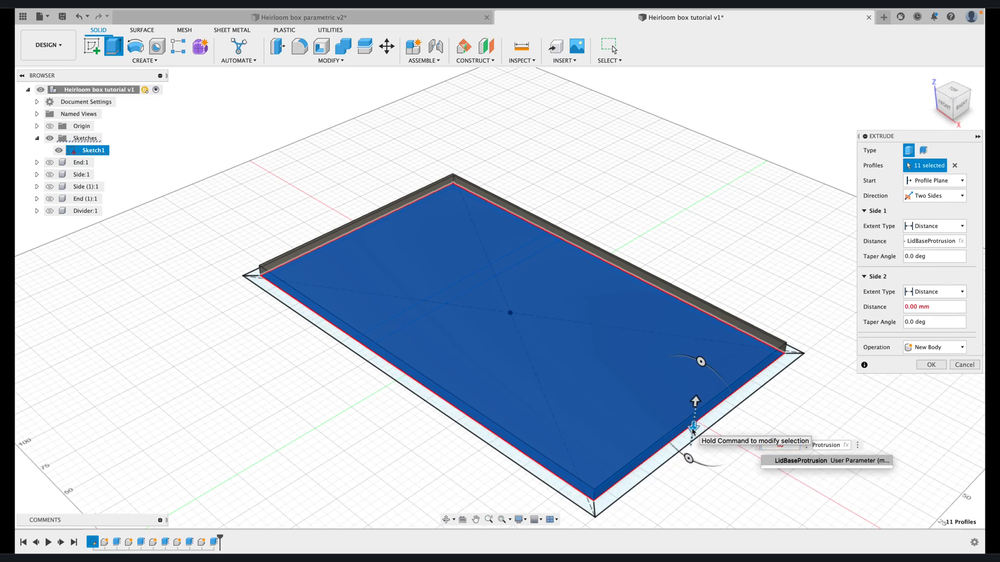
pyautogui.click(792, 462)
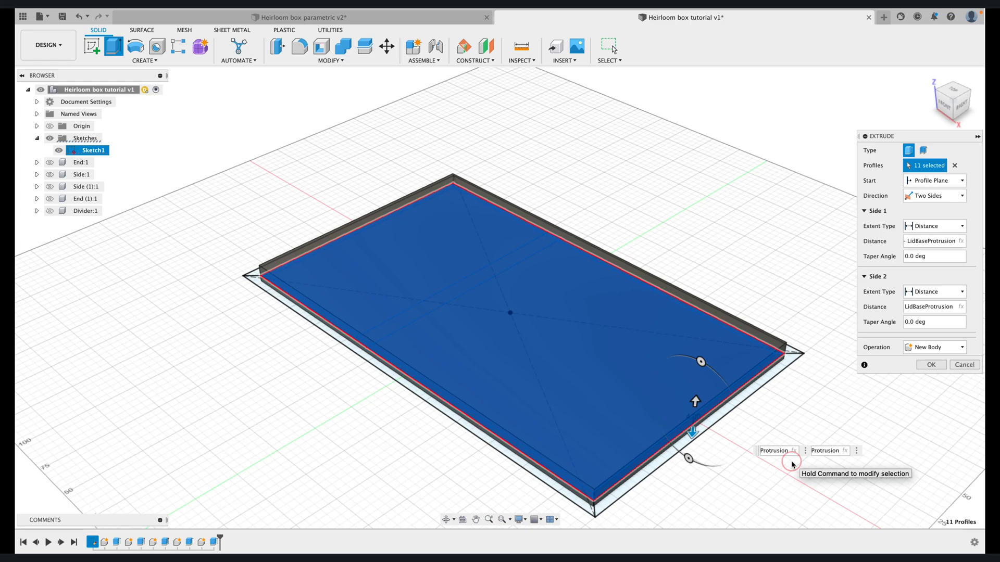
pyautogui.click(960, 348)
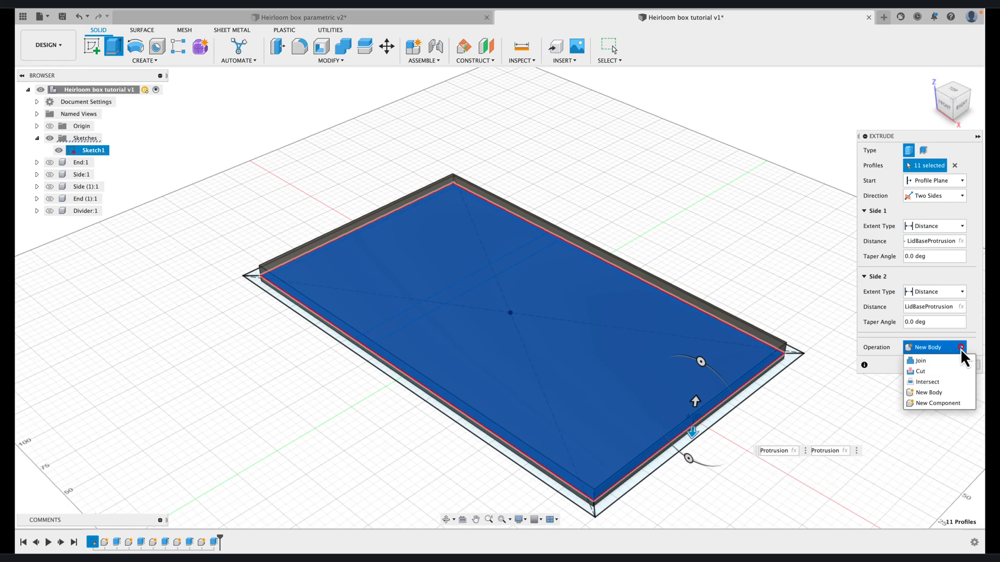
pyautogui.click(928, 403)
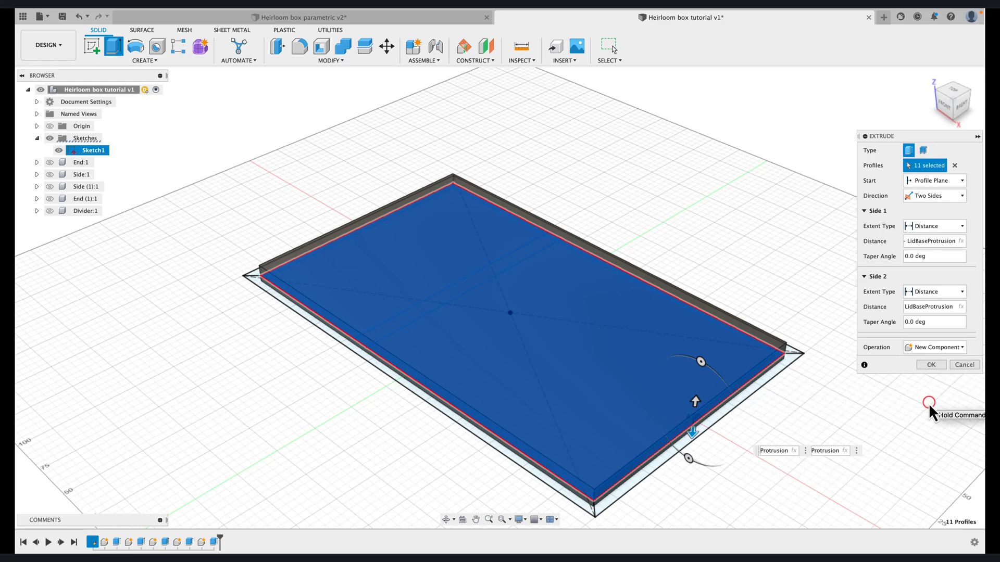
pyautogui.click(931, 364)
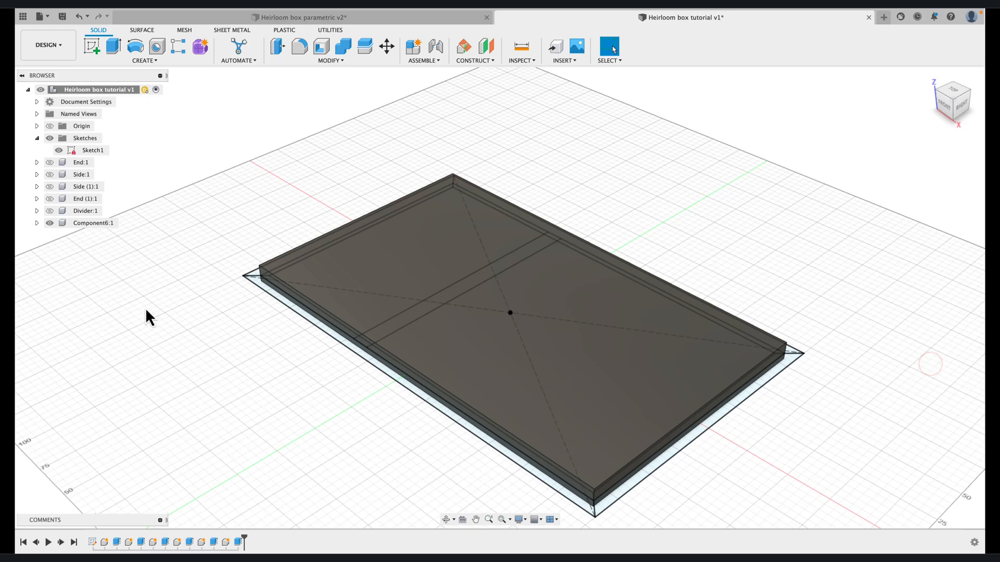
# - Rename the new base panel component as Base
pyautogui.rightClick(81, 225)
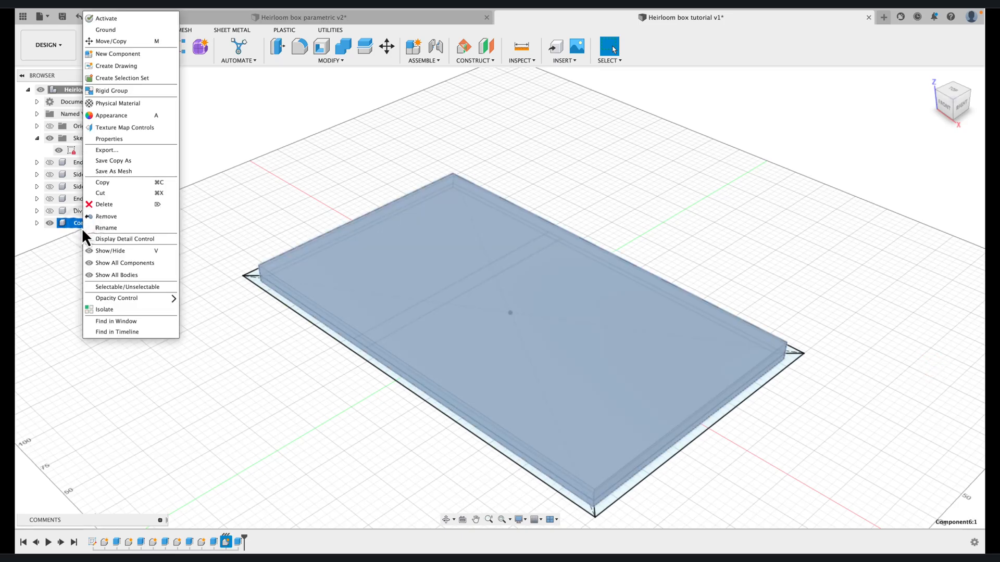
pyautogui.click(89, 228)
pyautogui.write('Base')
pyautogui.click(124, 266)
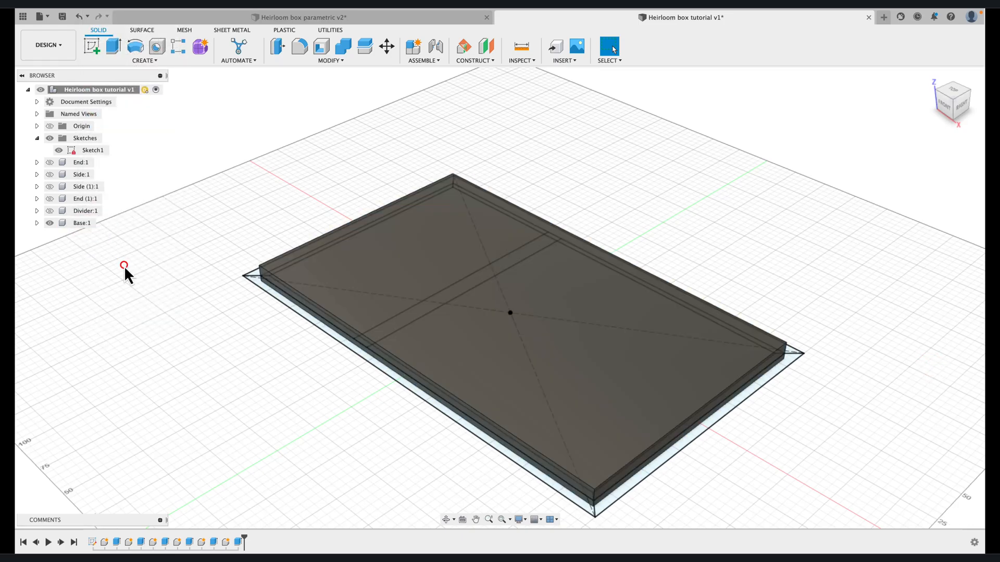
# - Show the divider, both end and both side components to view the assembled box with its base
pyautogui.click(49, 211)
pyautogui.click(49, 199)
pyautogui.click(49, 186)
pyautogui.click(49, 174)
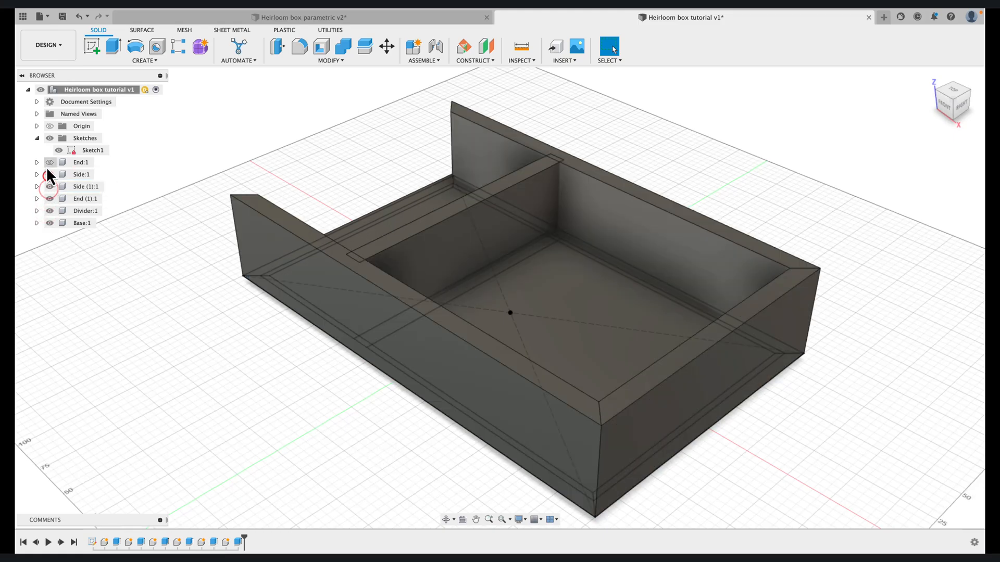
pyautogui.click(49, 163)
pyautogui.click(446, 519)
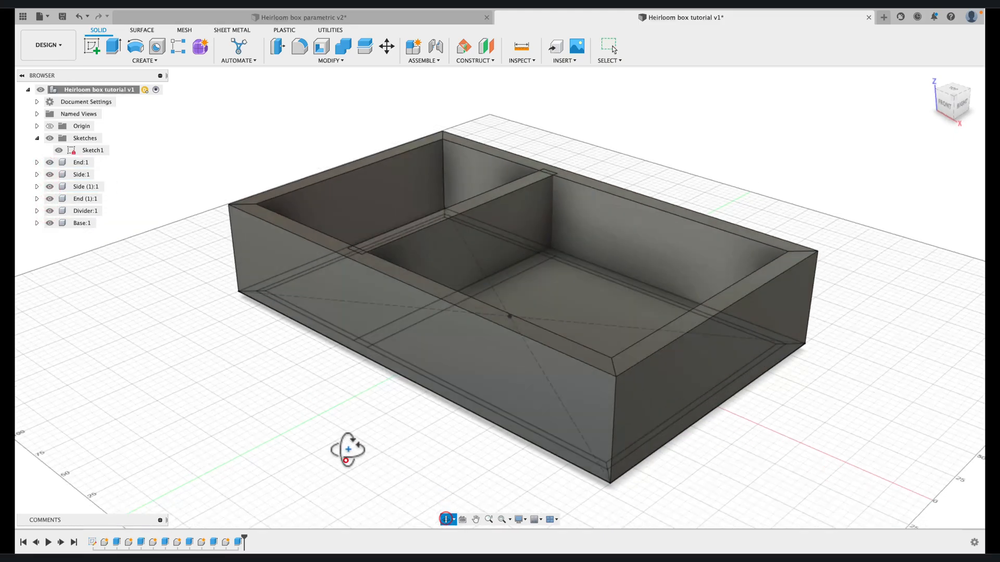
pyautogui.moveTo(348, 449)
pyautogui.mouseDown()
pyautogui.moveTo(326, 398)
pyautogui.moveTo(336, 451)
pyautogui.moveTo(365, 449)
pyautogui.moveTo(342, 422)
pyautogui.moveTo(338, 453)
pyautogui.moveTo(368, 447)
pyautogui.moveTo(354, 439)
pyautogui.moveTo(350, 449)
pyautogui.mouseUp()
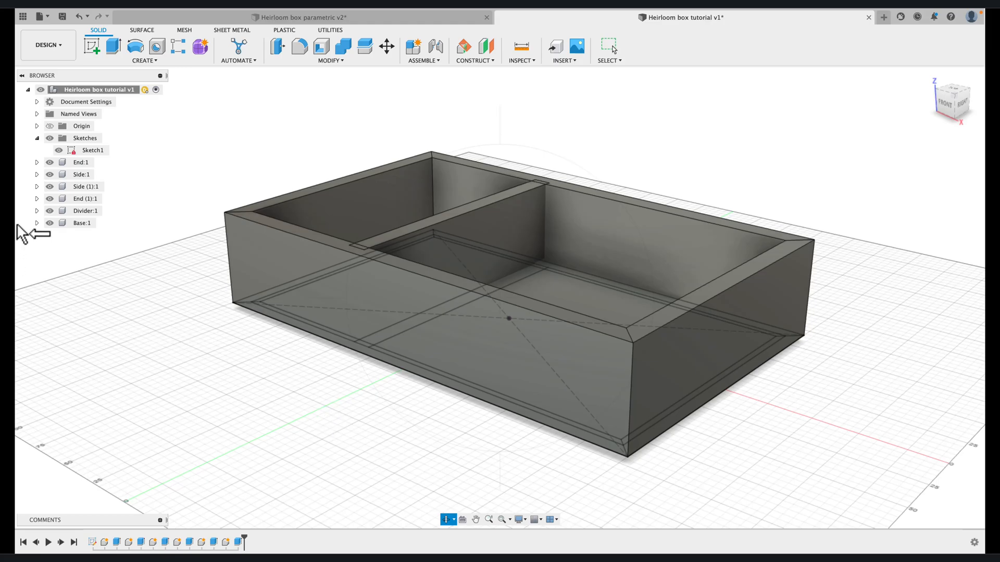
# - Hide the Base, Divider, both End and both Side components, leaving only the base sketch visible
pyautogui.click(50, 224)
pyautogui.click(49, 211)
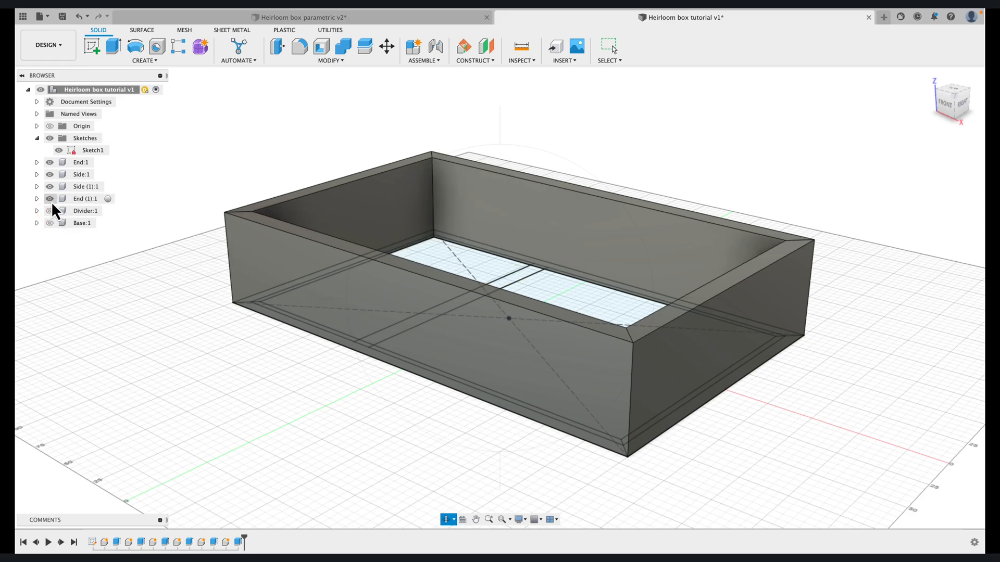
pyautogui.click(49, 199)
pyautogui.click(50, 186)
pyautogui.click(49, 175)
pyautogui.click(49, 162)
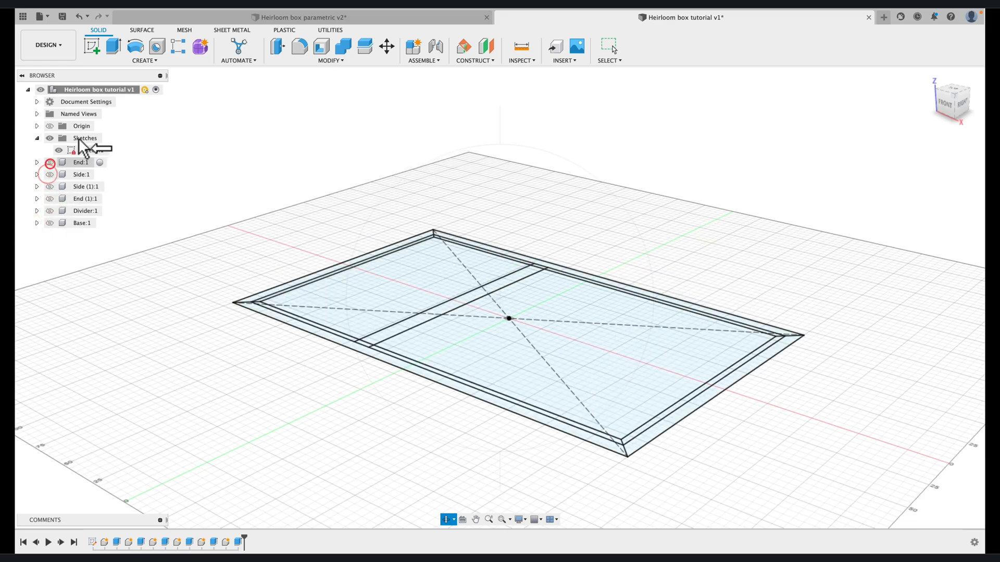
# - Start an Extrude with the 9 profiles of the narrow inner border and the divider strip, including the strip's small end pieces
pyautogui.moveTo(492, 199)
pyautogui.keyDown('shift'); pyautogui.mouseDown(button='middle')
pyautogui.moveTo(486, 218)
pyautogui.moveTo(495, 226)
pyautogui.moveTo(273, 248)
pyautogui.mouseUp(button='middle'); pyautogui.keyUp('shift')
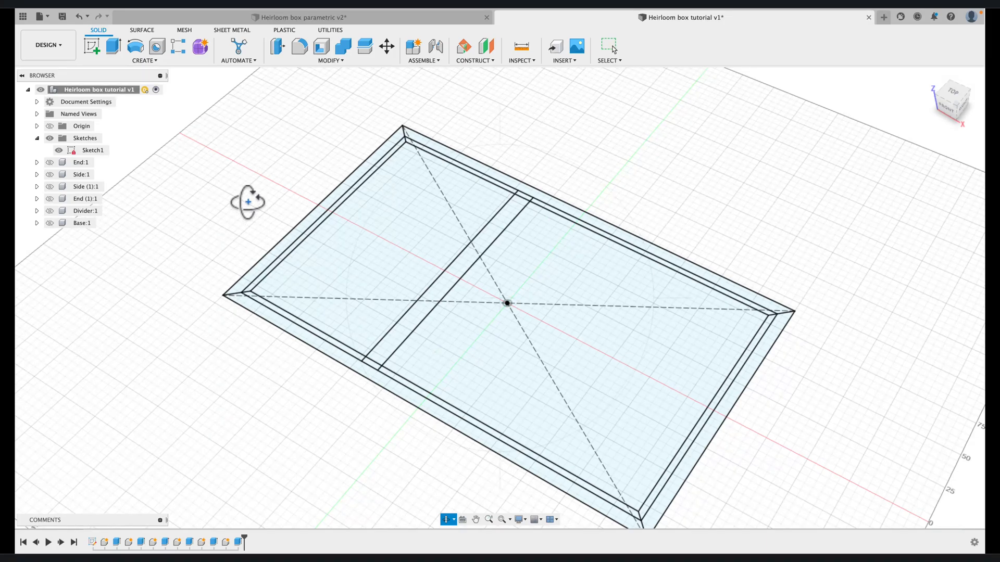
pyautogui.click(114, 48)
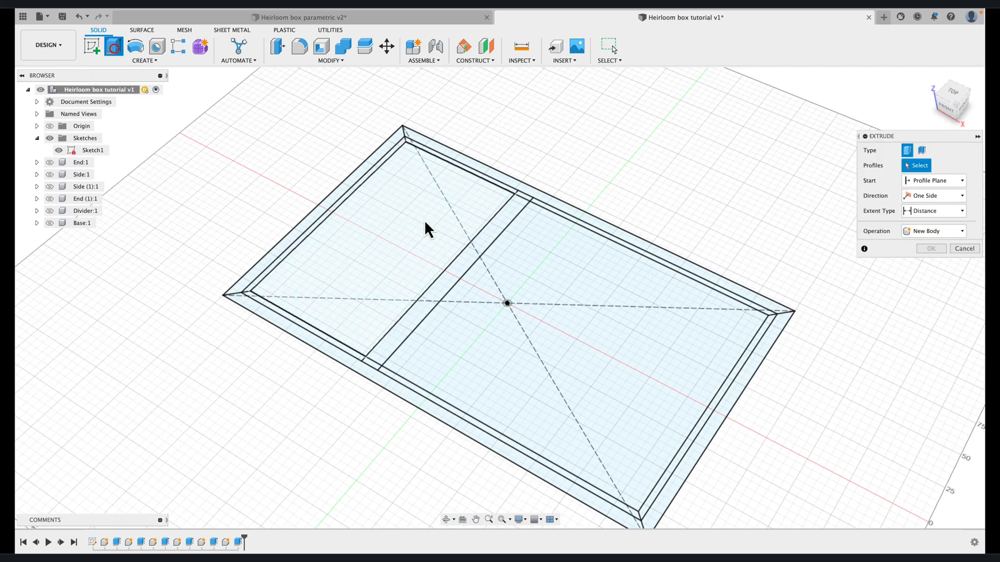
pyautogui.click(351, 191)
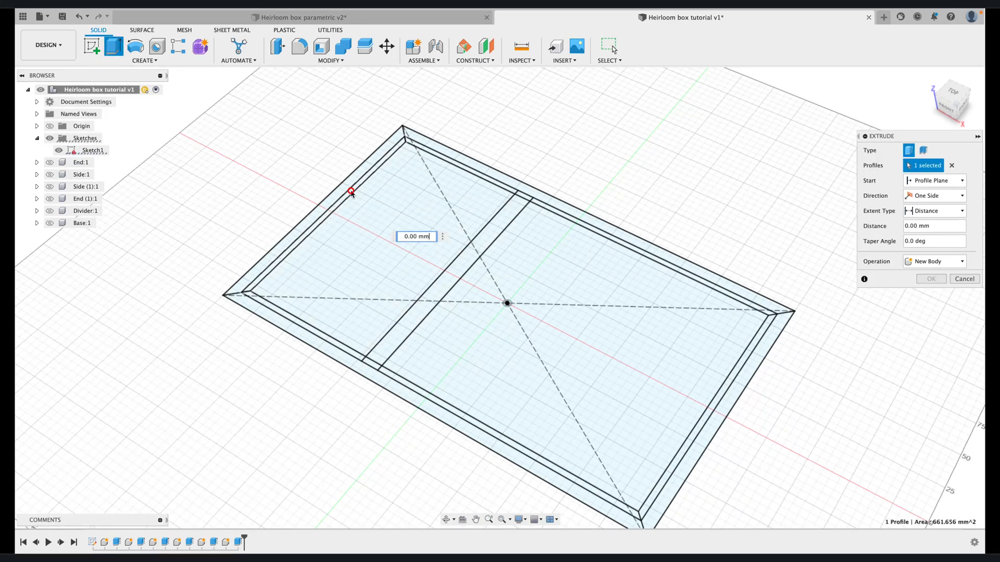
pyautogui.click(527, 197)
pyautogui.click(545, 206)
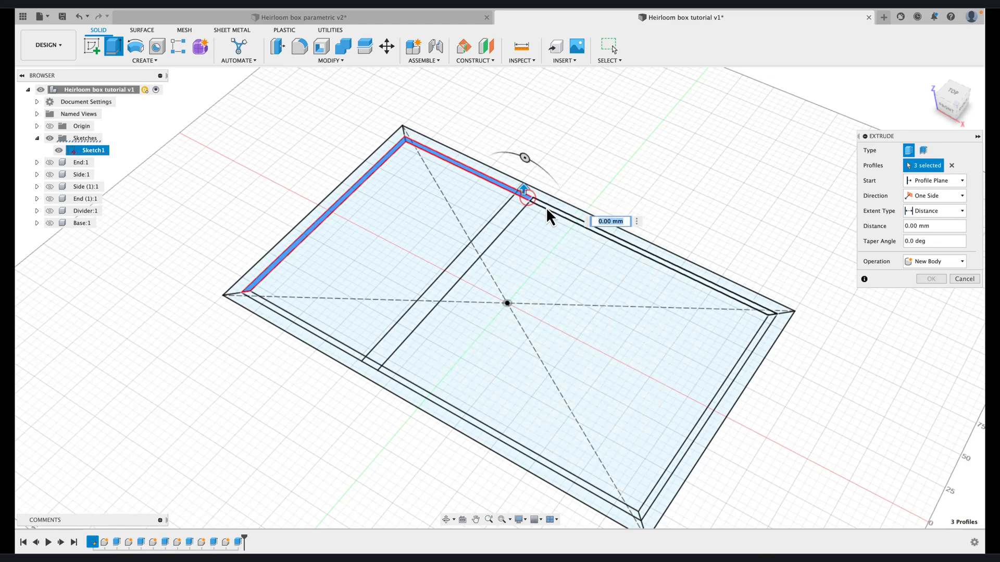
pyautogui.click(486, 237)
pyautogui.click(303, 326)
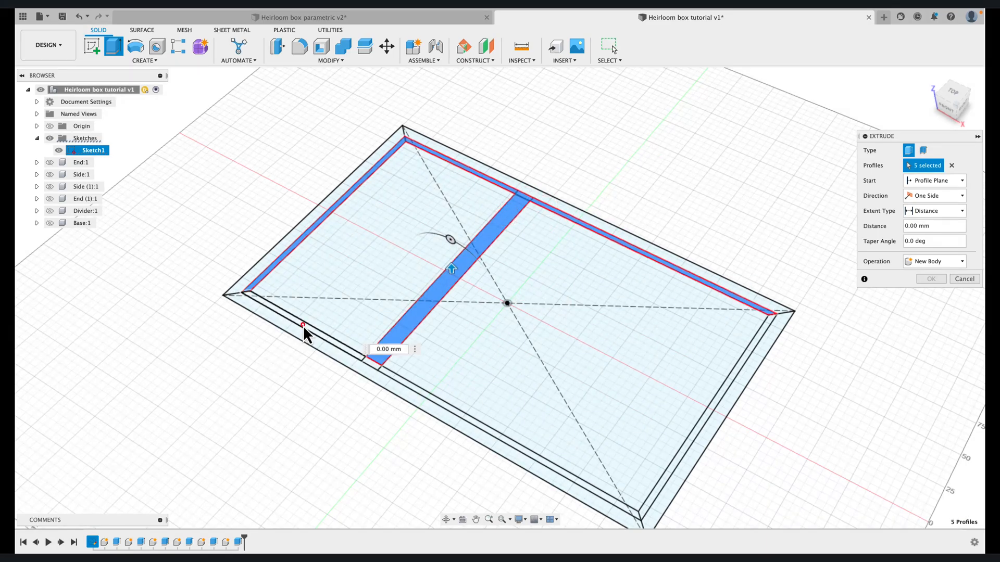
pyautogui.click(373, 363)
pyautogui.click(388, 372)
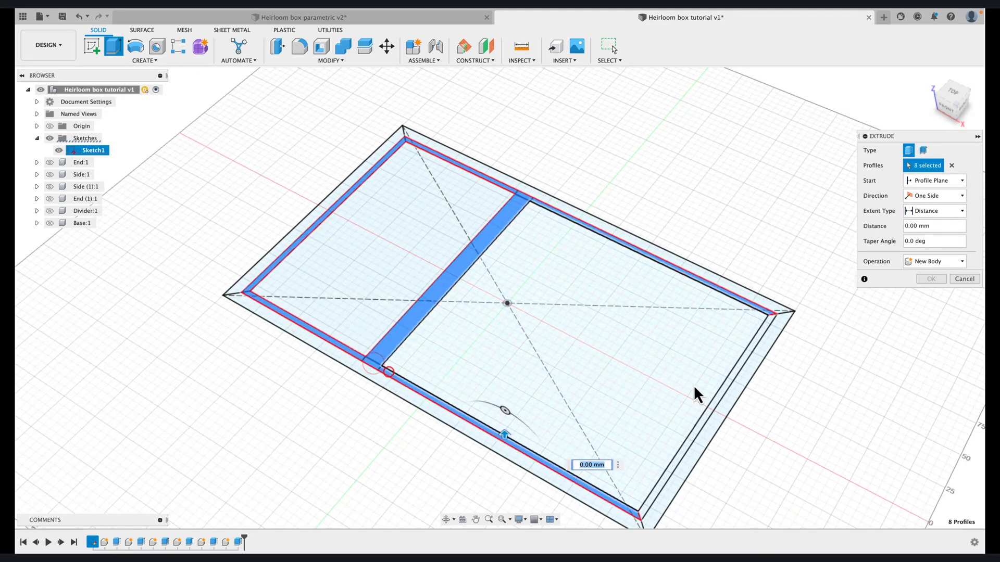
pyautogui.click(705, 412)
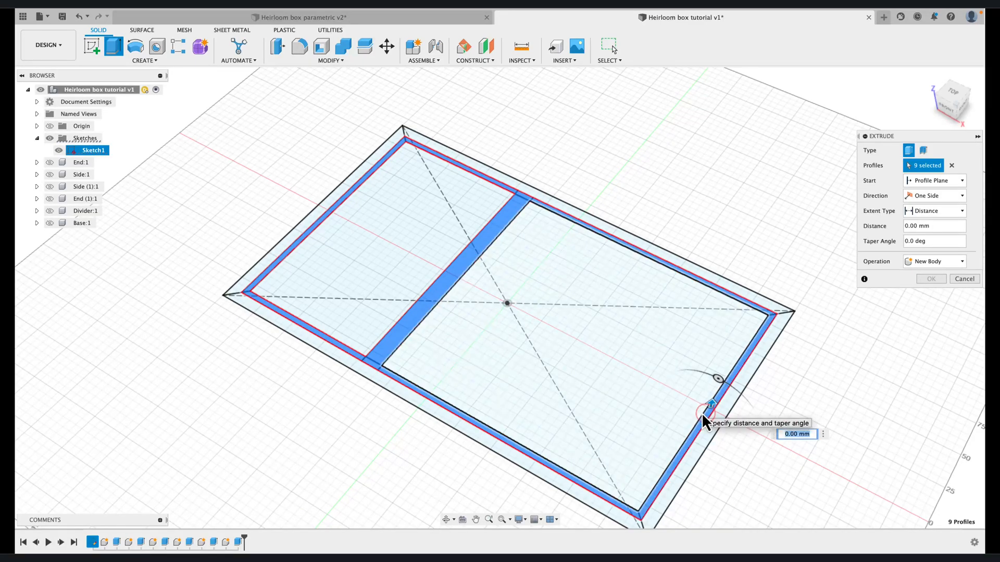
# - Set the extrusion's operation to Cut with an upward distance of 10 mm
pyautogui.click(920, 262)
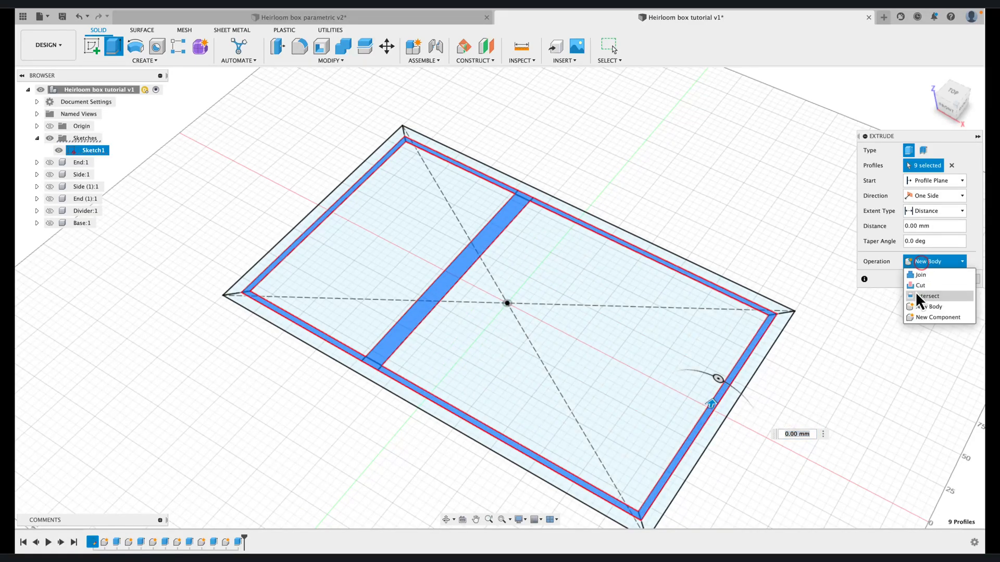
pyautogui.click(916, 286)
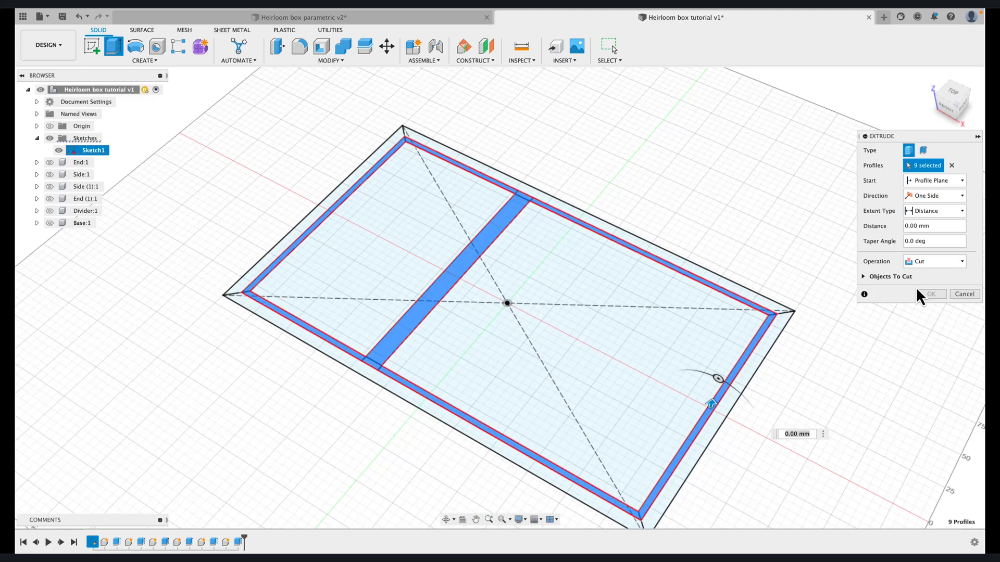
pyautogui.moveTo(713, 404); pyautogui.dragTo(713, 392)
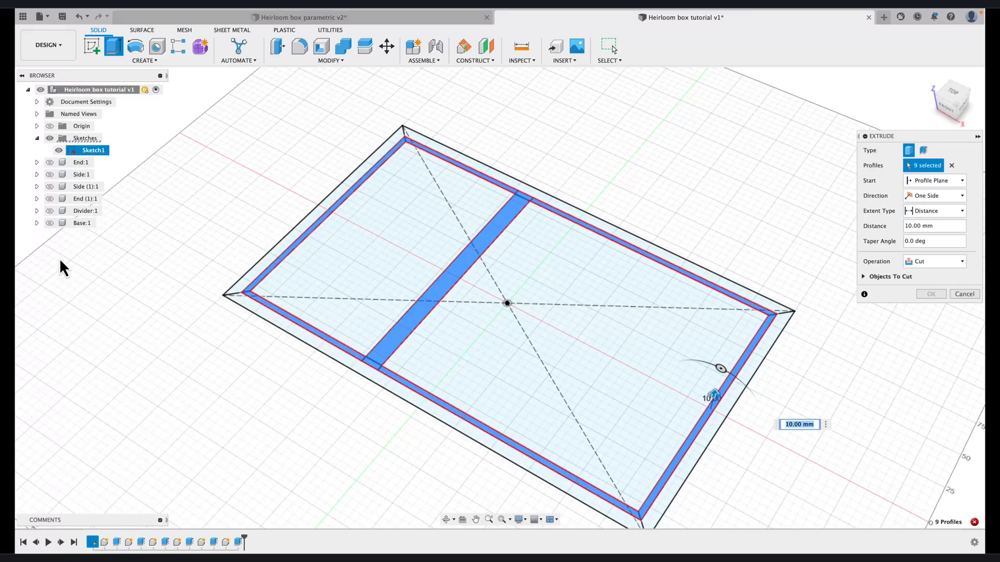
# - Show both End components, both Side components and the Divider so that the cut applies to them, keeping Base hidden
pyautogui.click(50, 163)
pyautogui.click(49, 174)
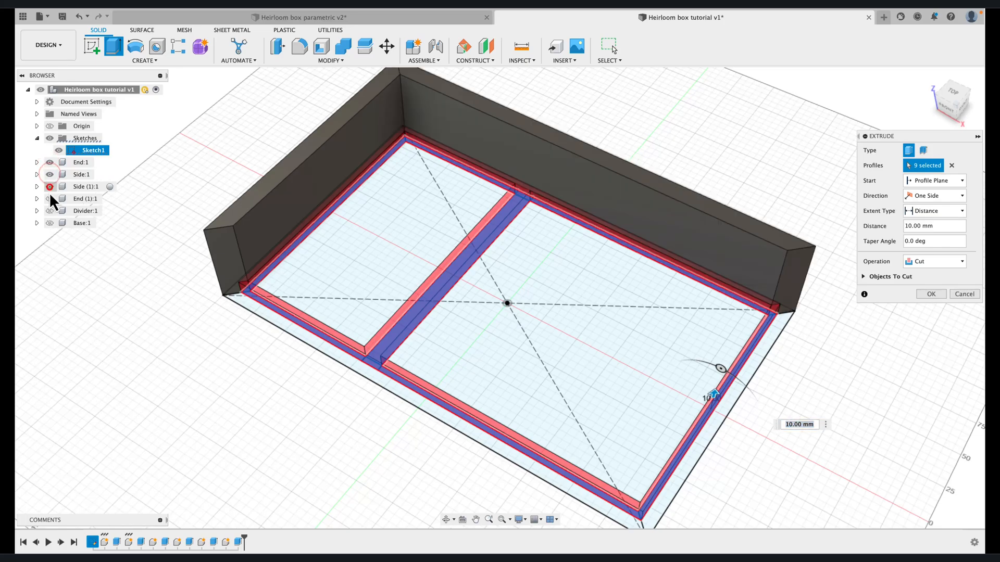
pyautogui.click(49, 186)
pyautogui.click(50, 198)
pyautogui.click(50, 210)
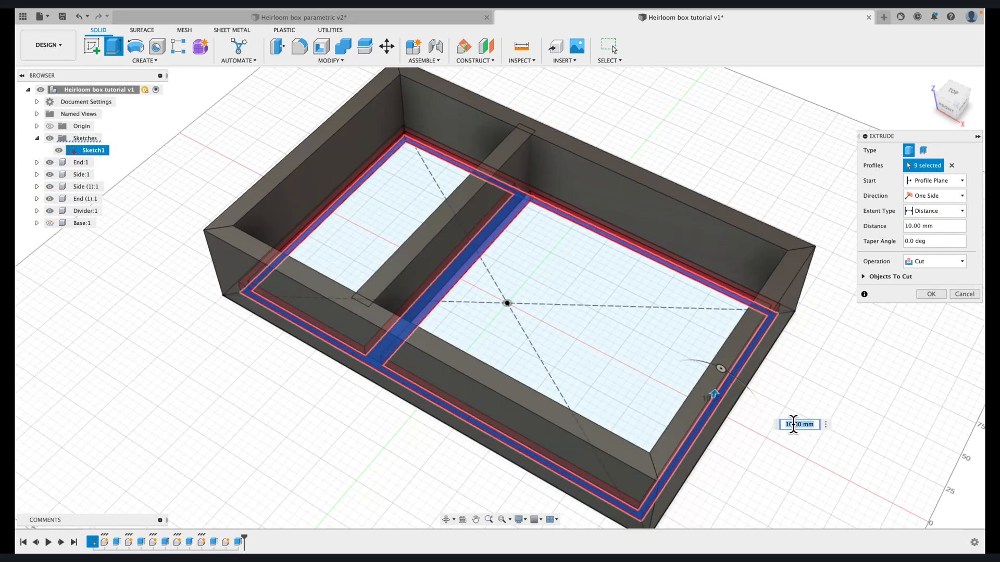
# - Set the cut distance to MaterialThickness - LidBaseProtrusion and apply the cut to the walls and divider
pyautogui.write('mat')
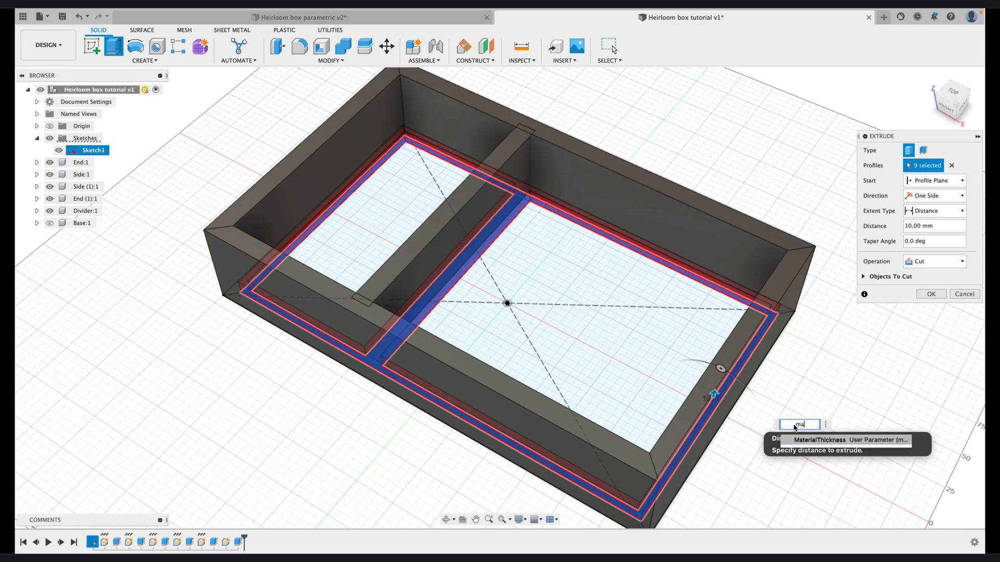
pyautogui.click(802, 441)
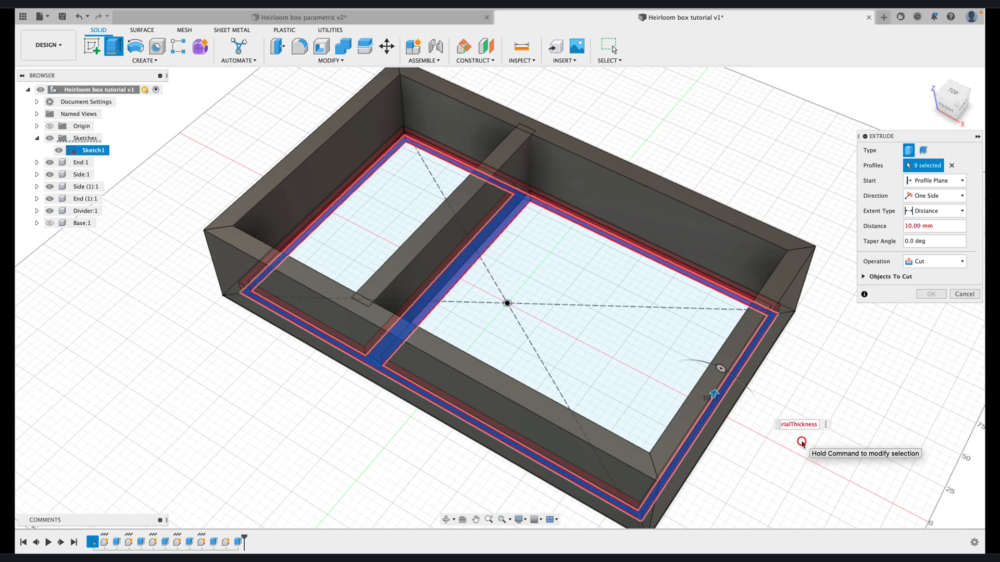
pyautogui.write('-')
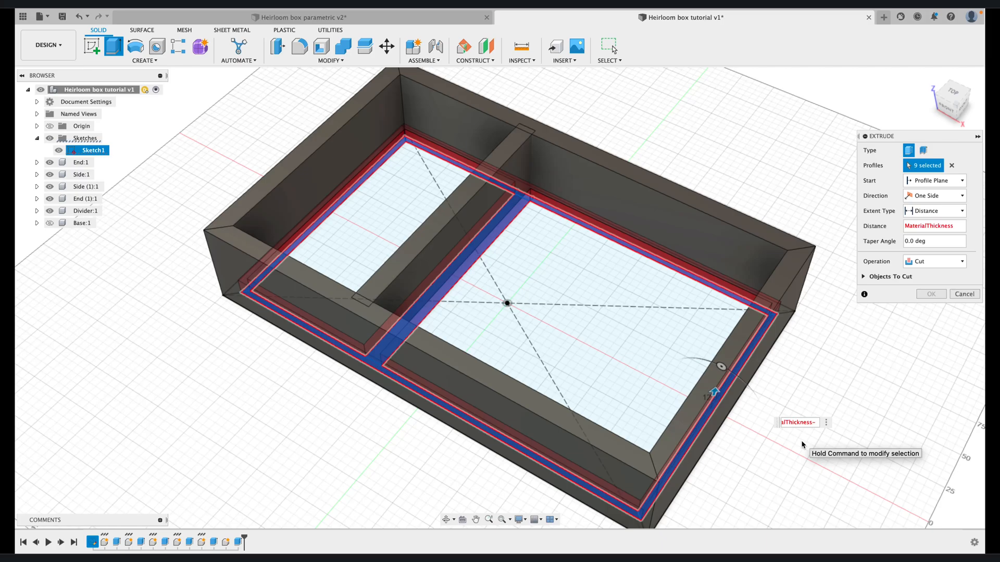
pyautogui.write('l')
pyautogui.click(802, 442)
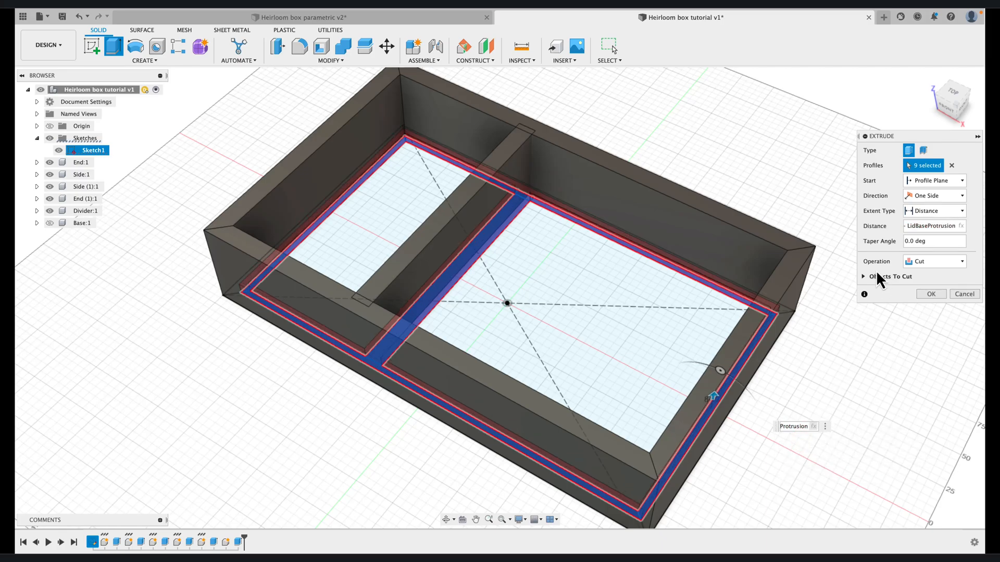
pyautogui.click(931, 294)
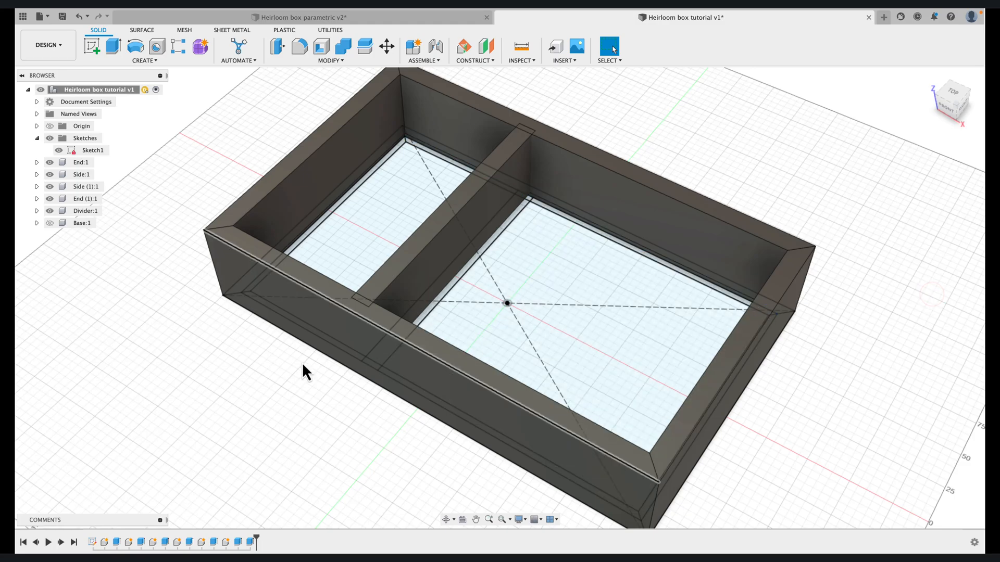
# - Hide the base sketch and inspect the cut along the lower inner edges of the walls and divider
pyautogui.click(59, 150)
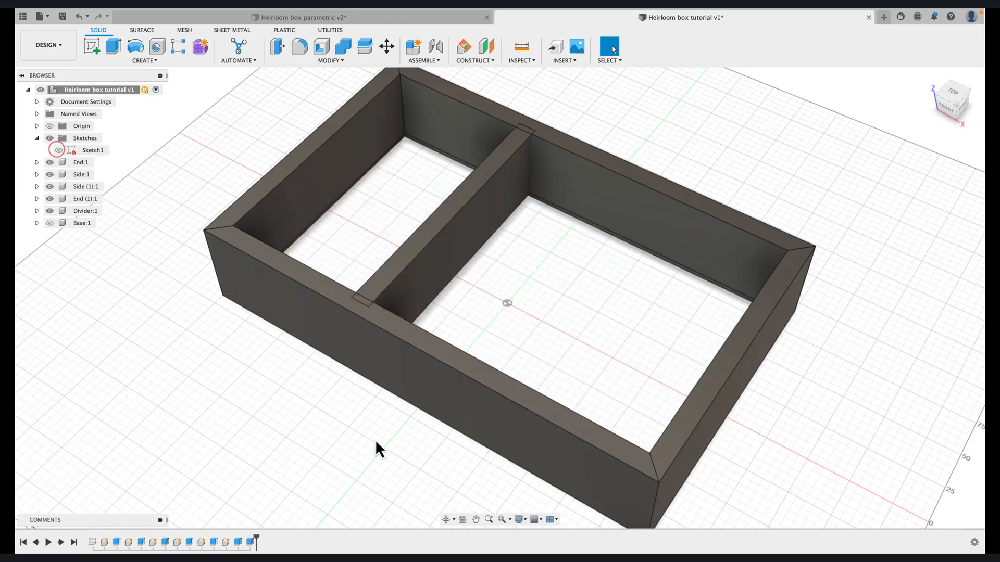
pyautogui.click(446, 519)
pyautogui.moveTo(442, 508); pyautogui.dragTo(380, 433)
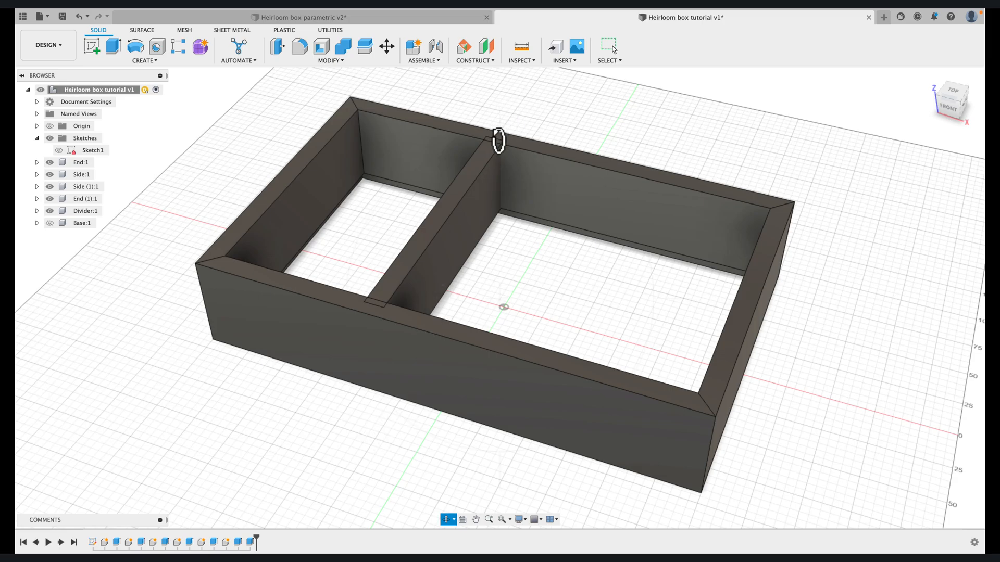
pyautogui.press('Escape')
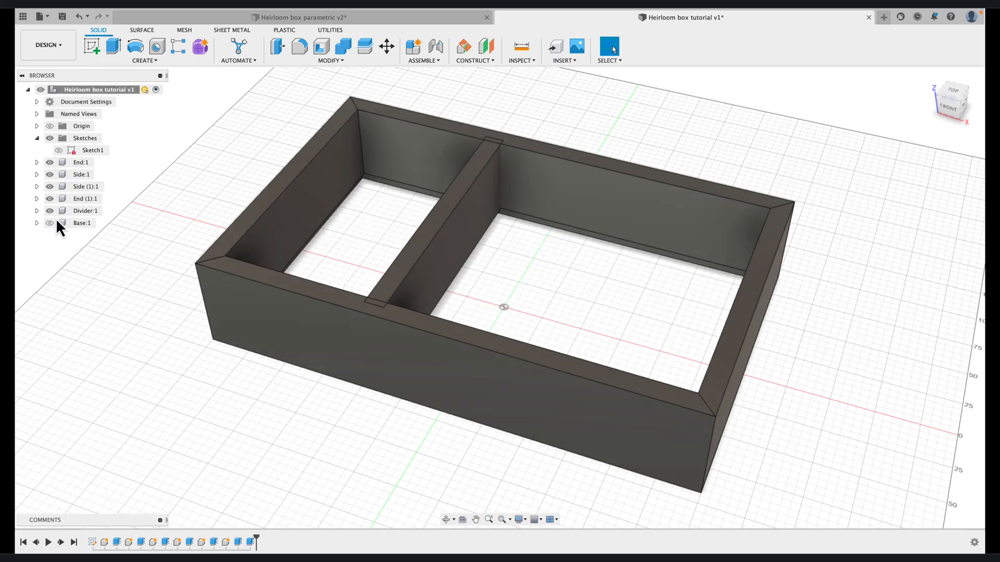
# - Hide the Divider component and show the base sketch again
pyautogui.click(50, 211)
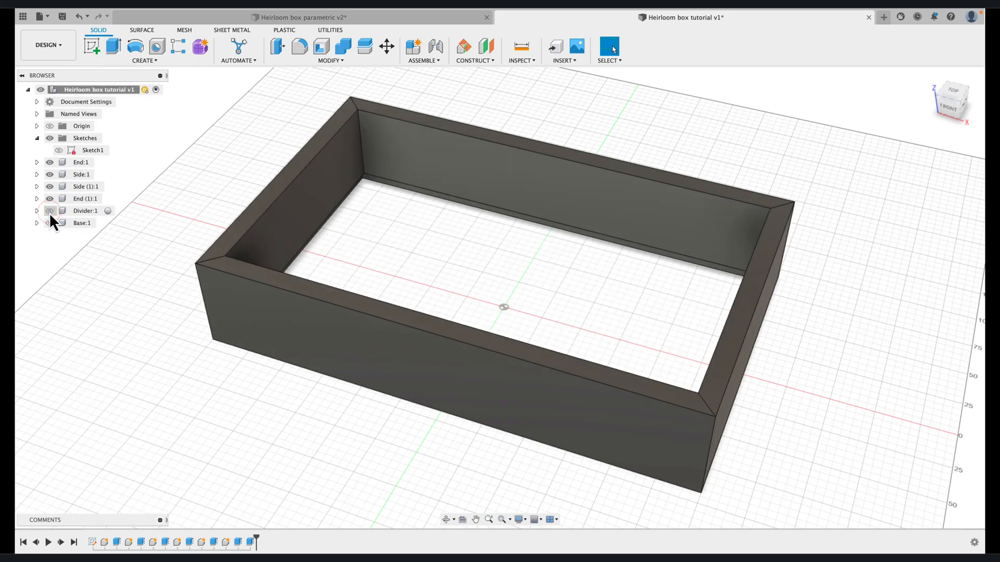
pyautogui.click(58, 151)
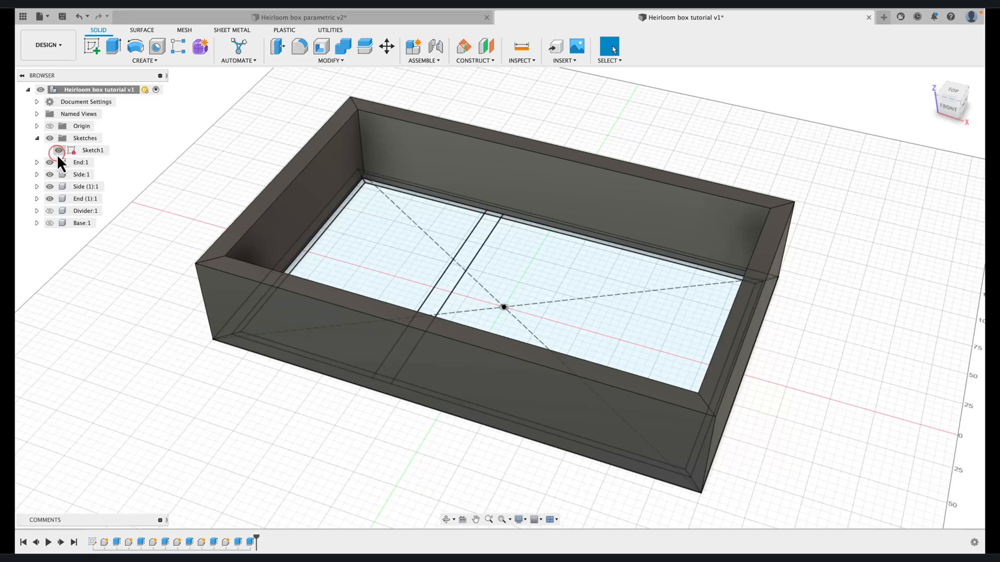
# - Extrude the small sketch profile at one end of the divider as a cut with distance BoxDepth, slotting the adjoining side wall
pyautogui.click(112, 46)
pyautogui.click(491, 214)
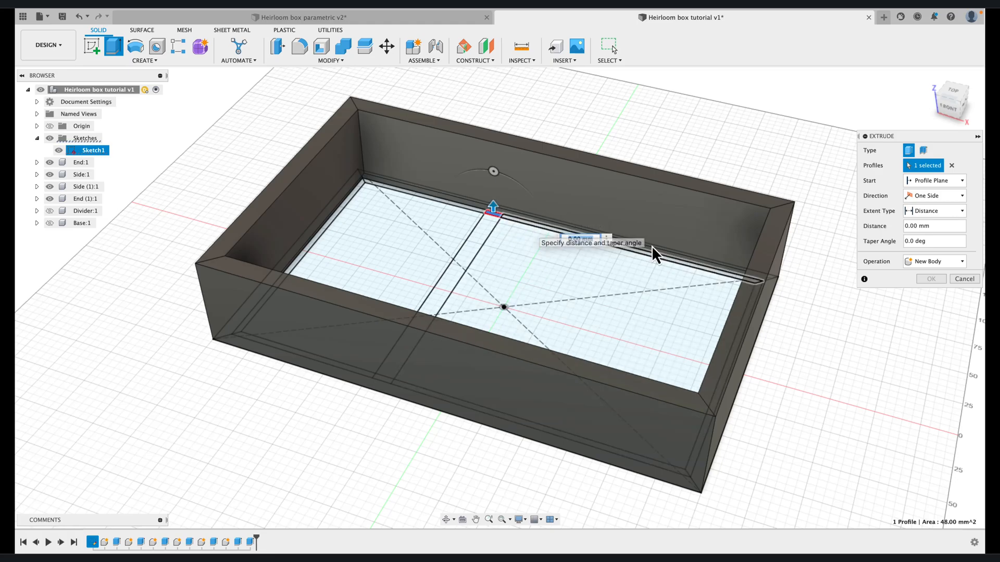
pyautogui.click(961, 263)
pyautogui.click(935, 283)
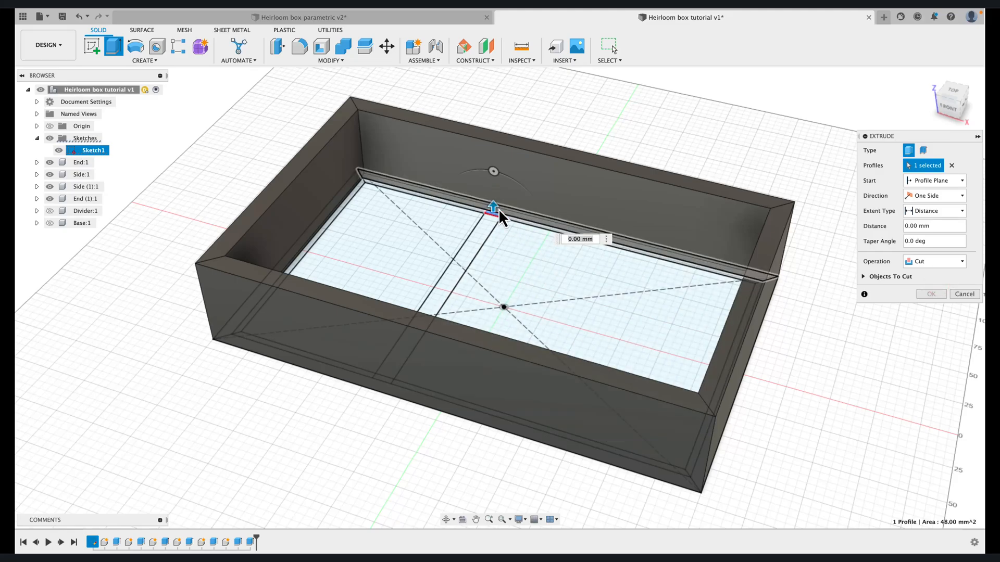
pyautogui.moveTo(498, 208); pyautogui.dragTo(495, 197)
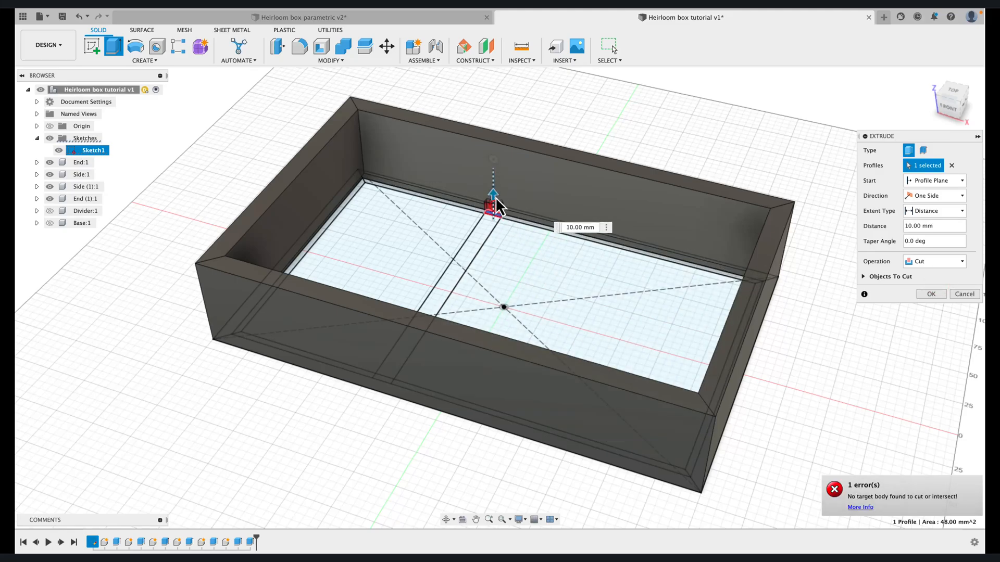
pyautogui.click(576, 228)
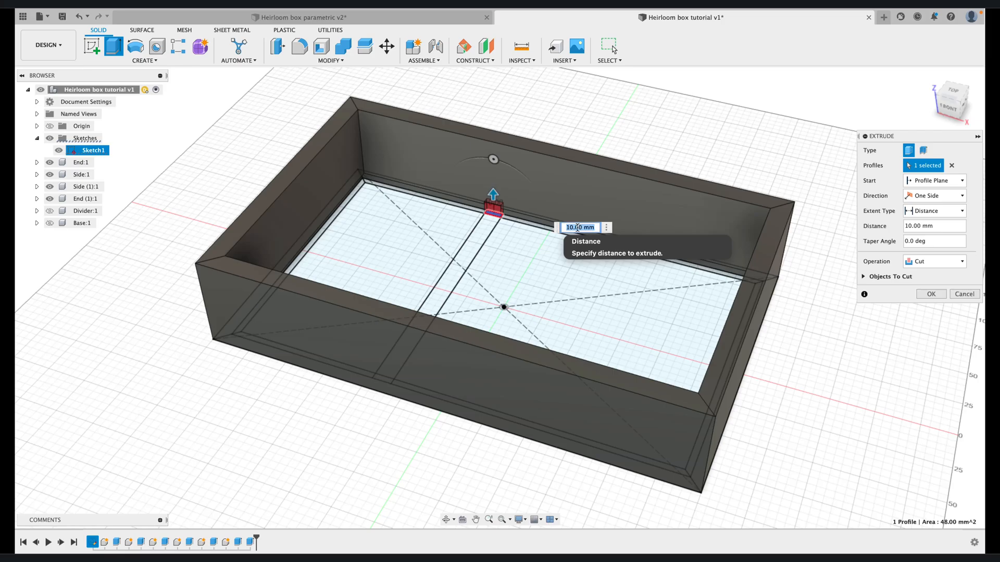
pyautogui.write('b')
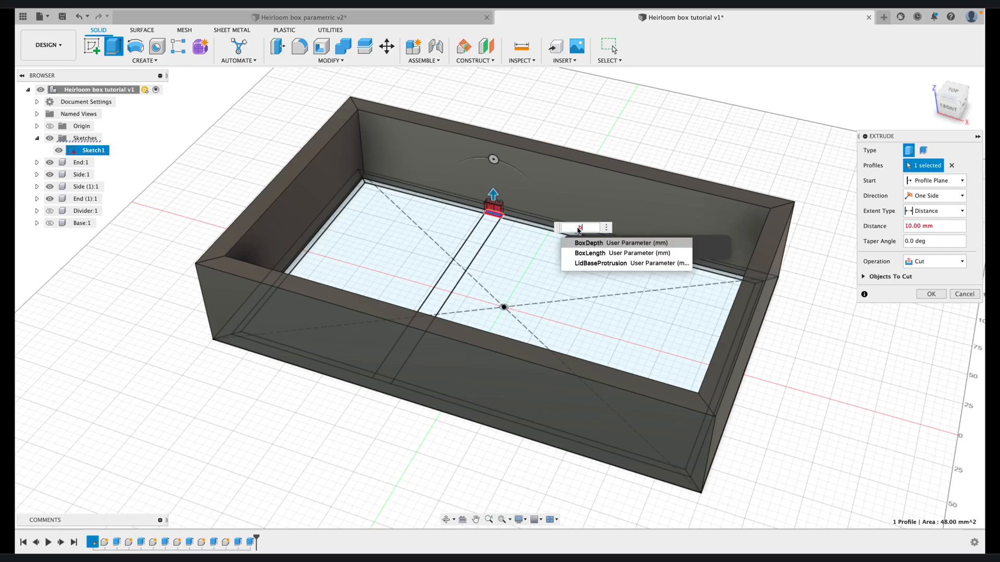
pyautogui.click(580, 244)
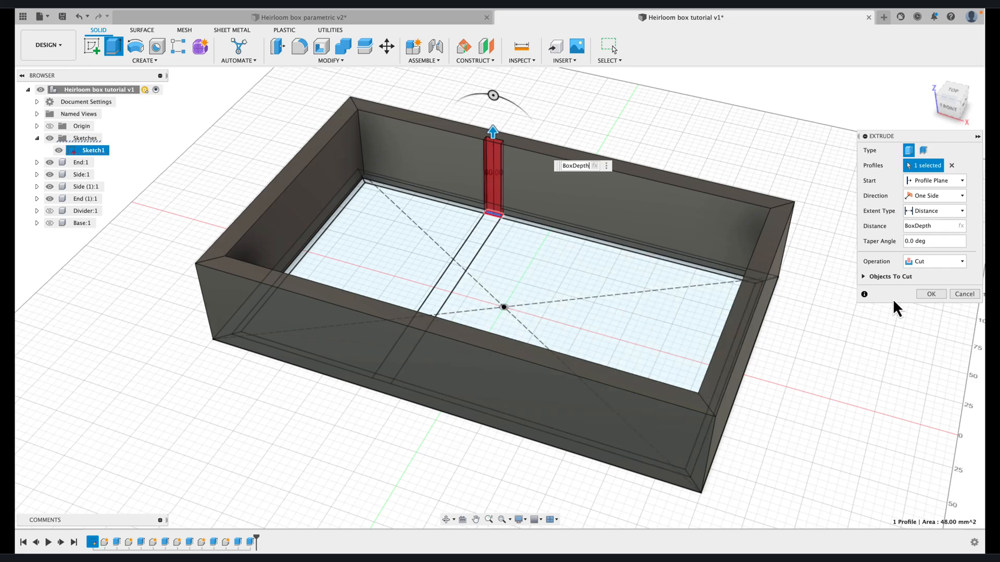
pyautogui.click(930, 294)
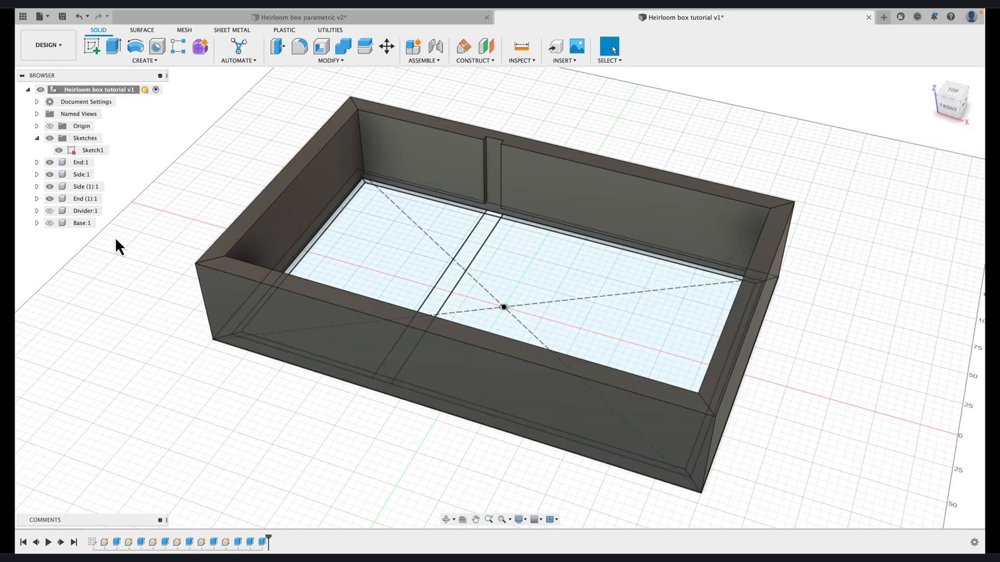
# - Cut the matching divider slot in the opposite side wall by extruding the profile at the divider's other end by BoxDepth
pyautogui.click(112, 48)
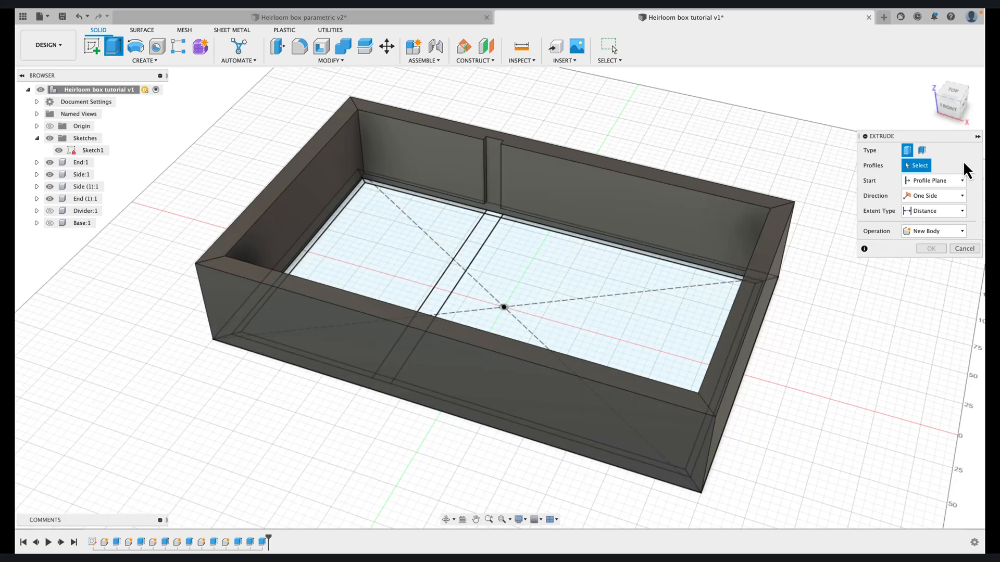
pyautogui.click(934, 233)
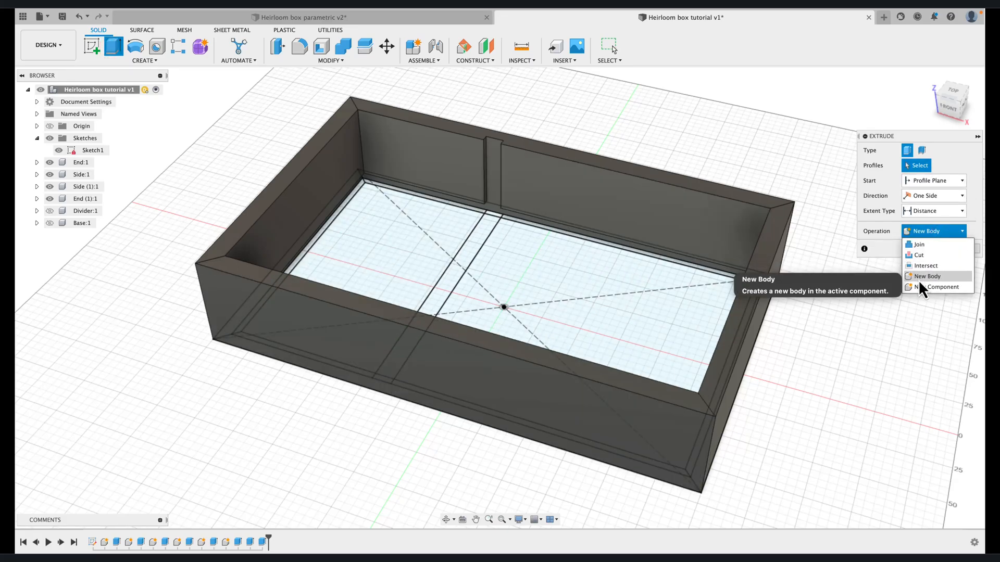
pyautogui.click(915, 257)
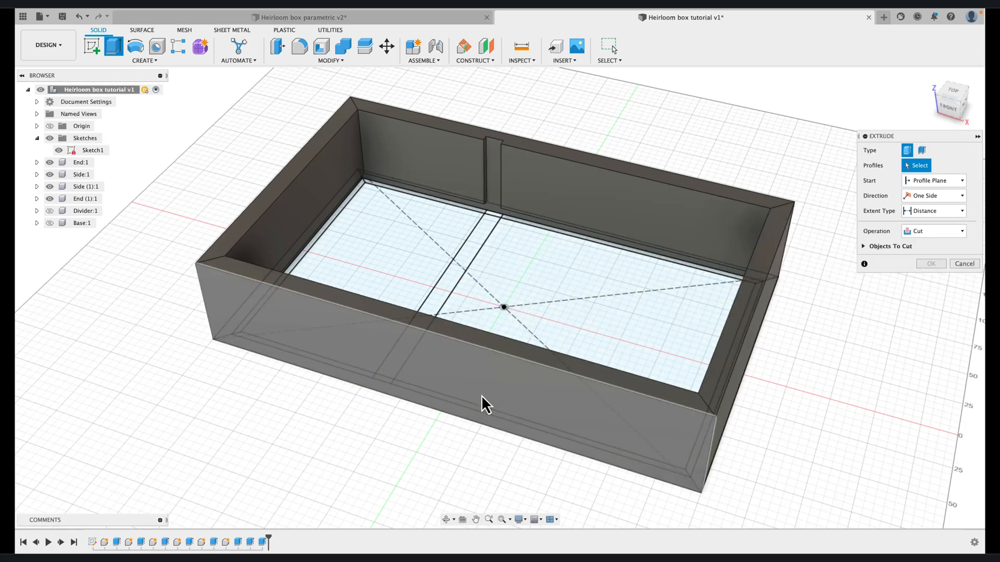
pyautogui.click(446, 519)
pyautogui.moveTo(417, 490); pyautogui.dragTo(326, 455)
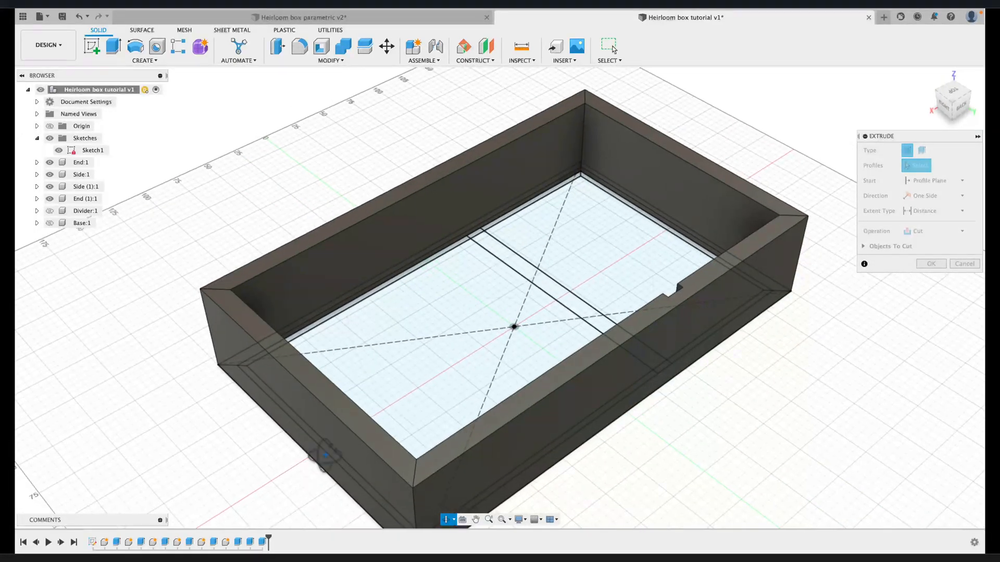
pyautogui.press('Escape')
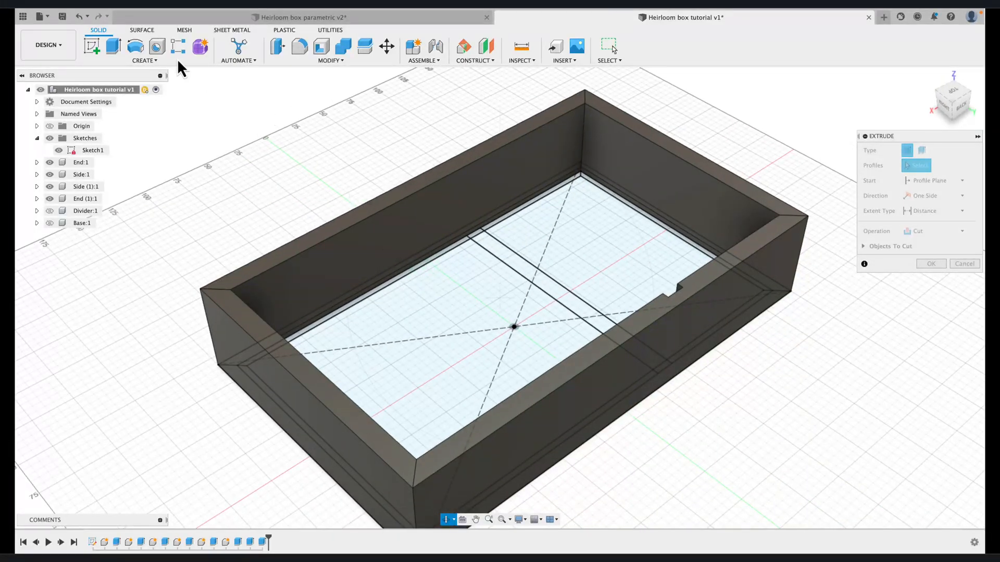
pyautogui.click(476, 233)
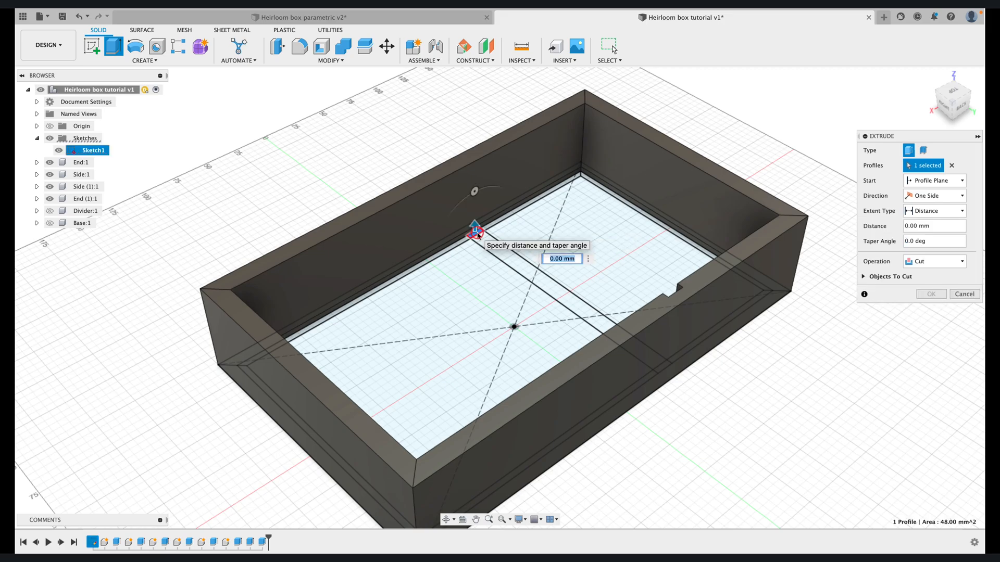
pyautogui.moveTo(476, 232); pyautogui.dragTo(474, 212)
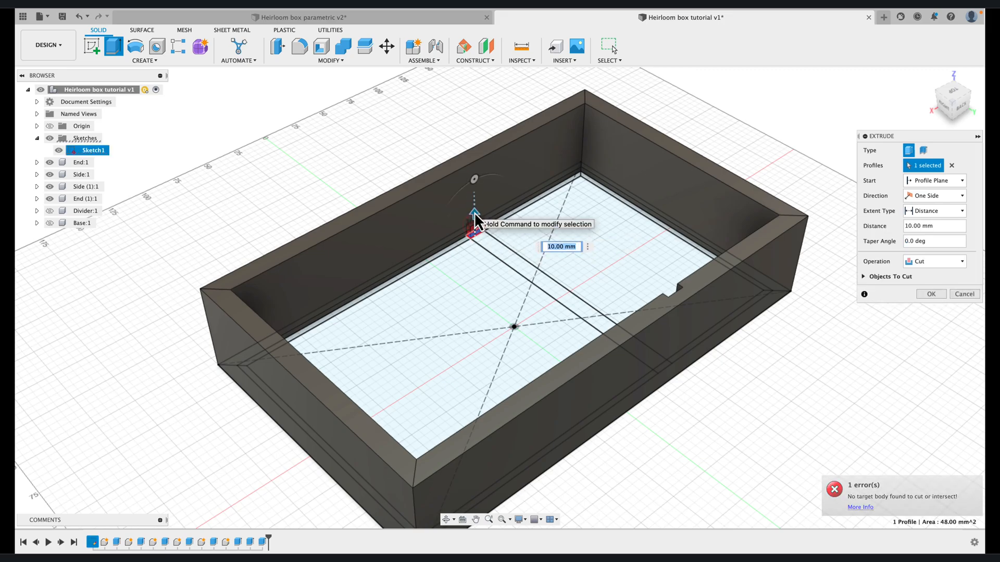
pyautogui.write('box')
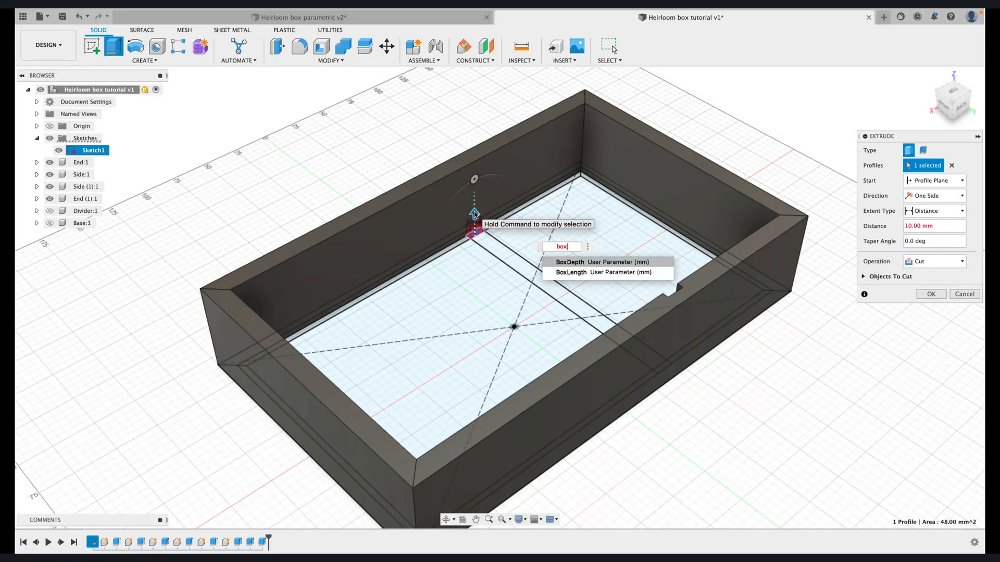
pyautogui.click(559, 262)
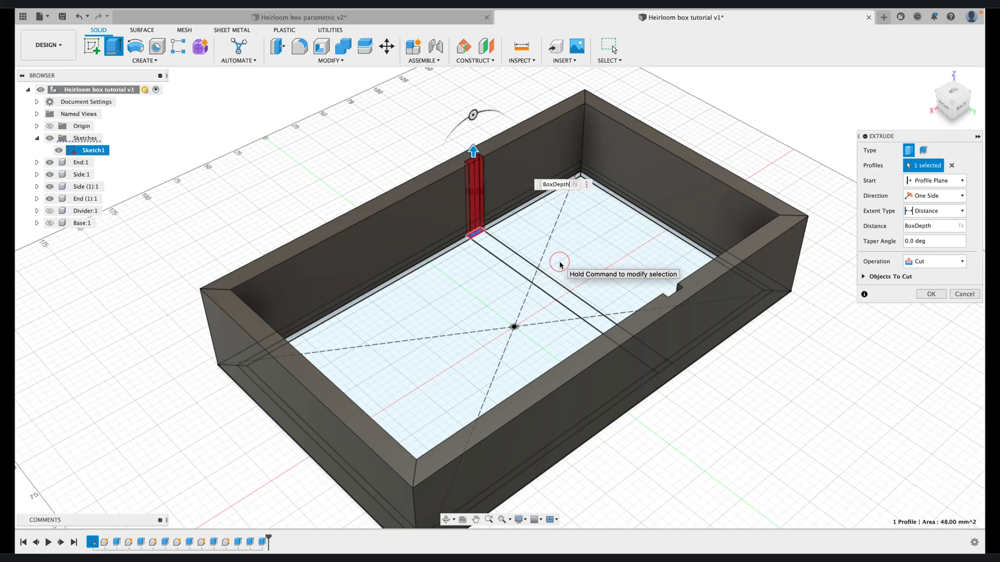
pyautogui.click(930, 295)
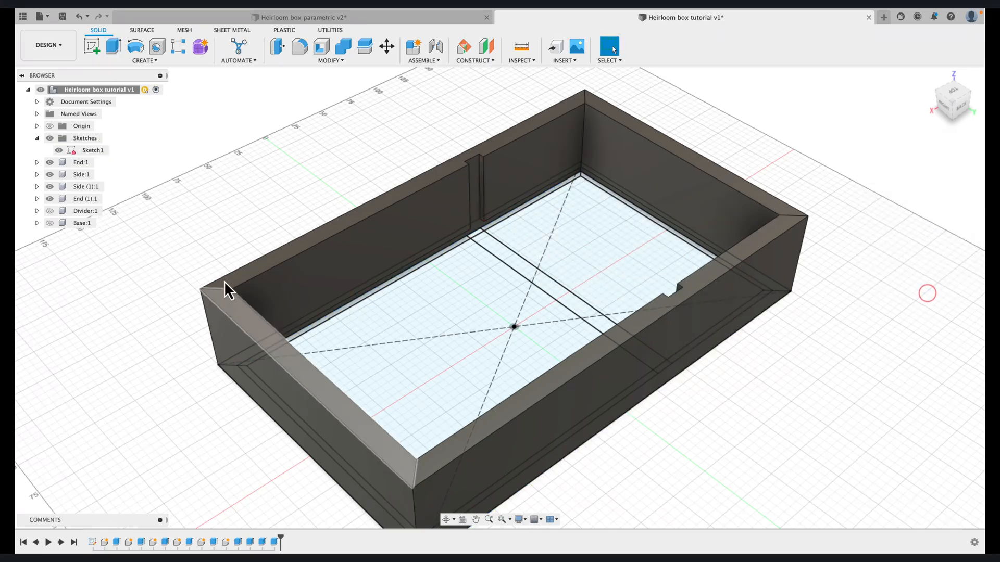
# - Show the Divider and Base components again and hide Sketch1
pyautogui.click(49, 213)
pyautogui.click(49, 224)
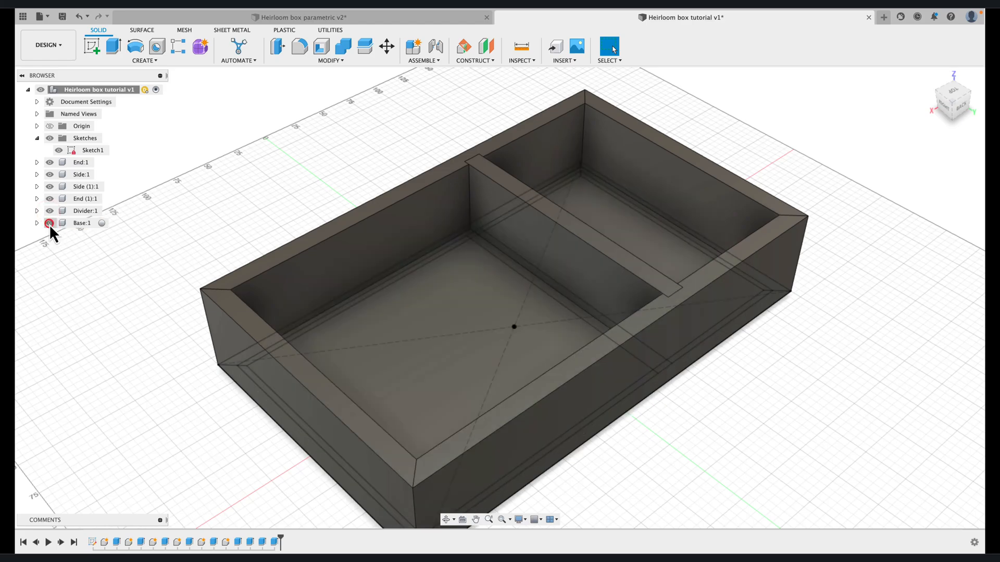
pyautogui.click(56, 149)
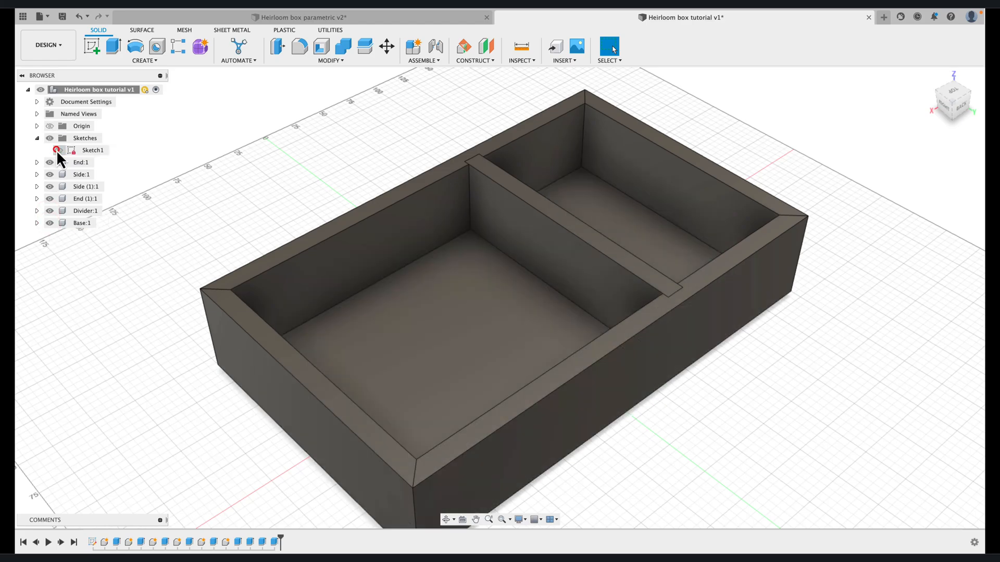